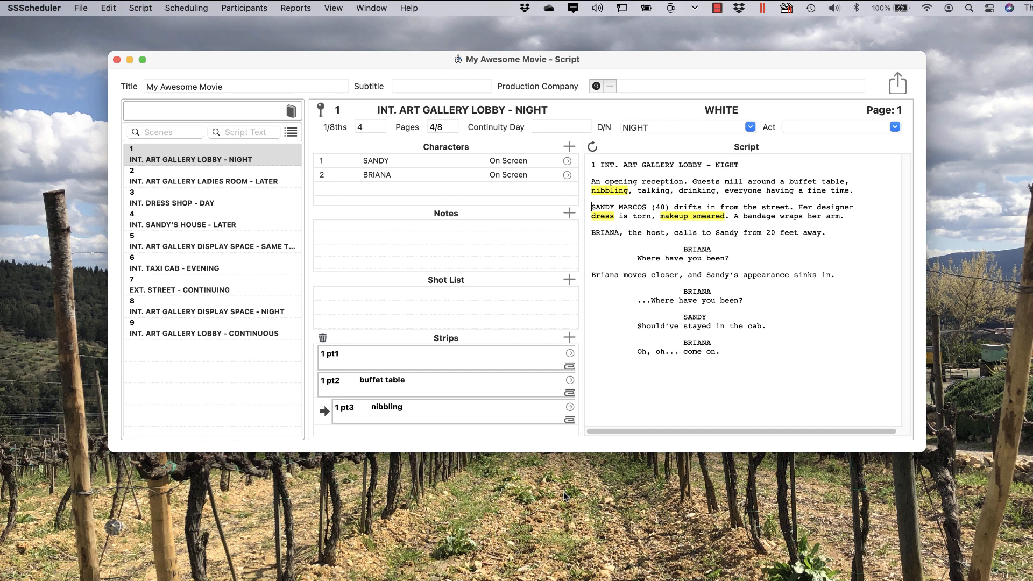
Open the Main Stripboard from the project's stripboards and open strip 1 pt1 from Production Day 1.
click(187, 9)
click(189, 26)
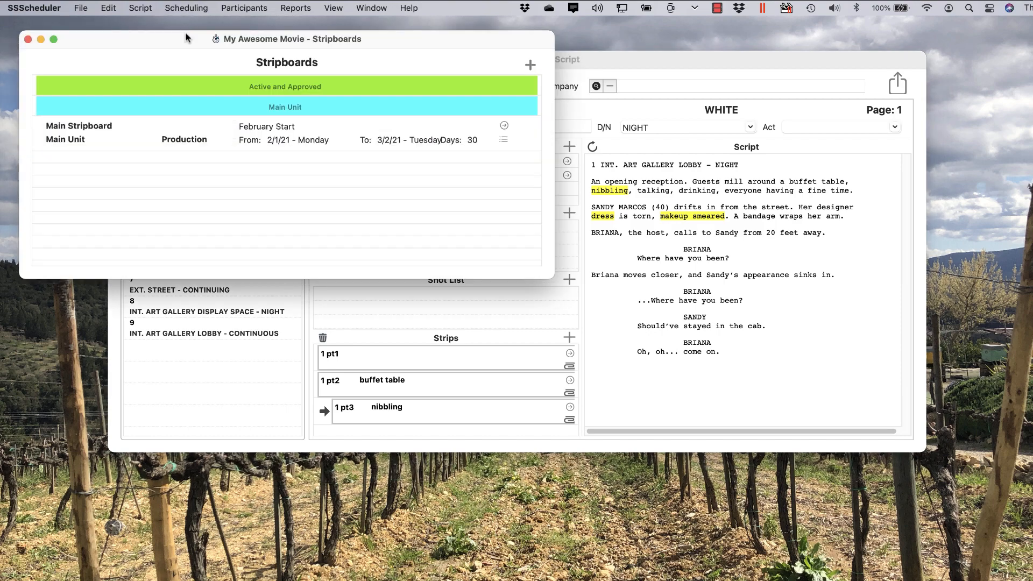
double_click(203, 146)
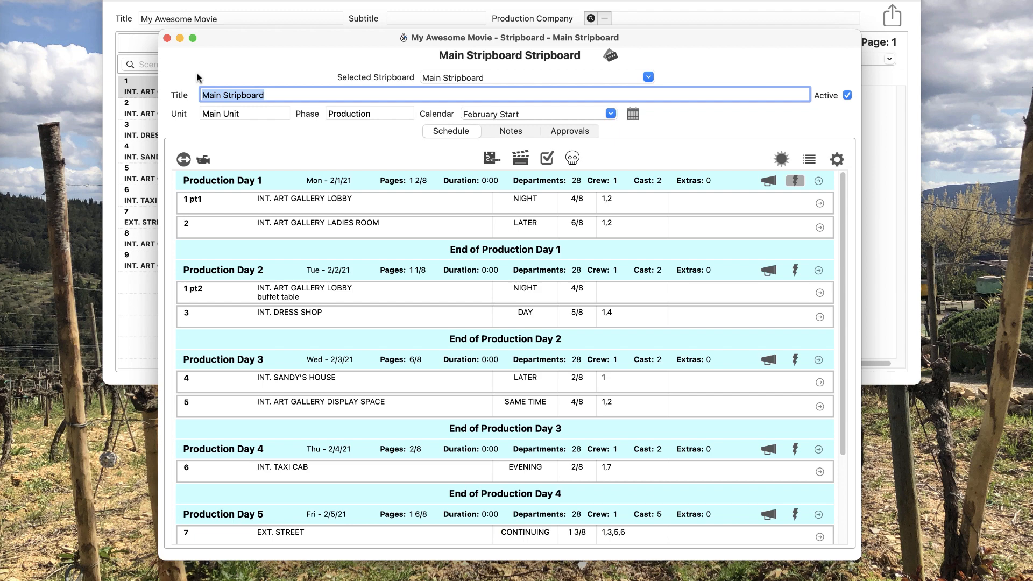
double_click(443, 202)
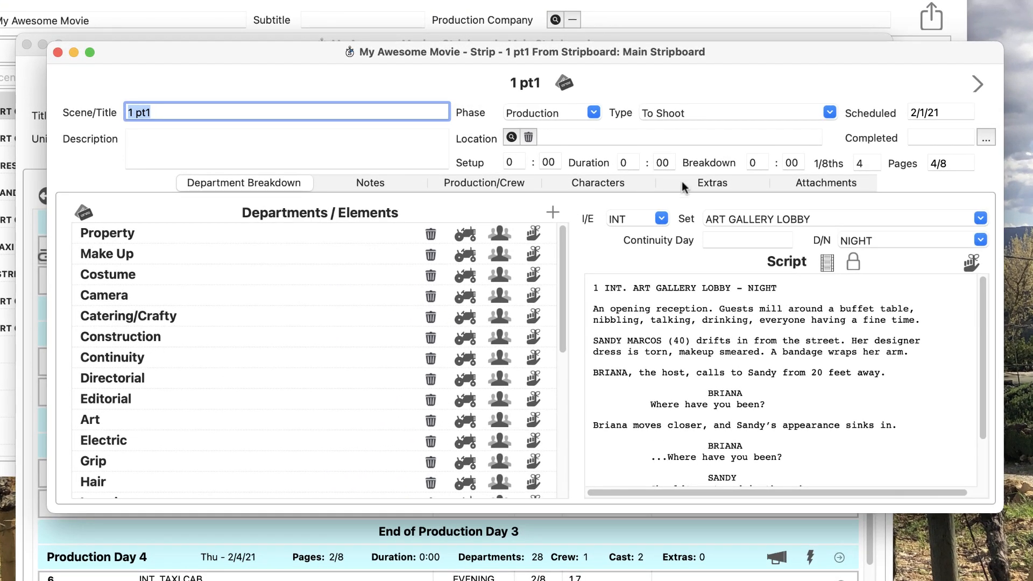
Browse forward through the strips to strip 3, return to strip 1 pt1, and view its available phase options.
click(975, 85)
click(975, 85)
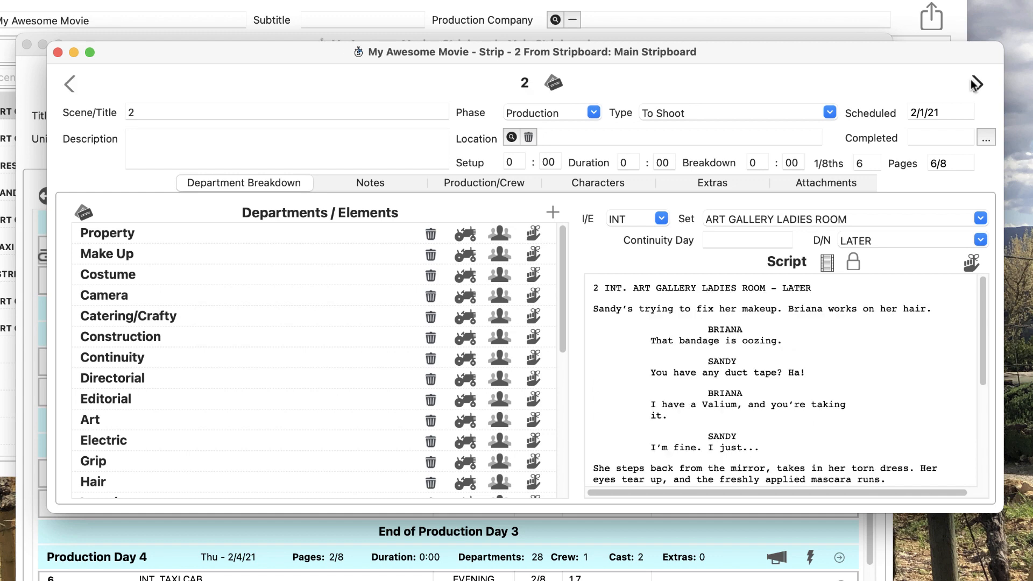
click(975, 84)
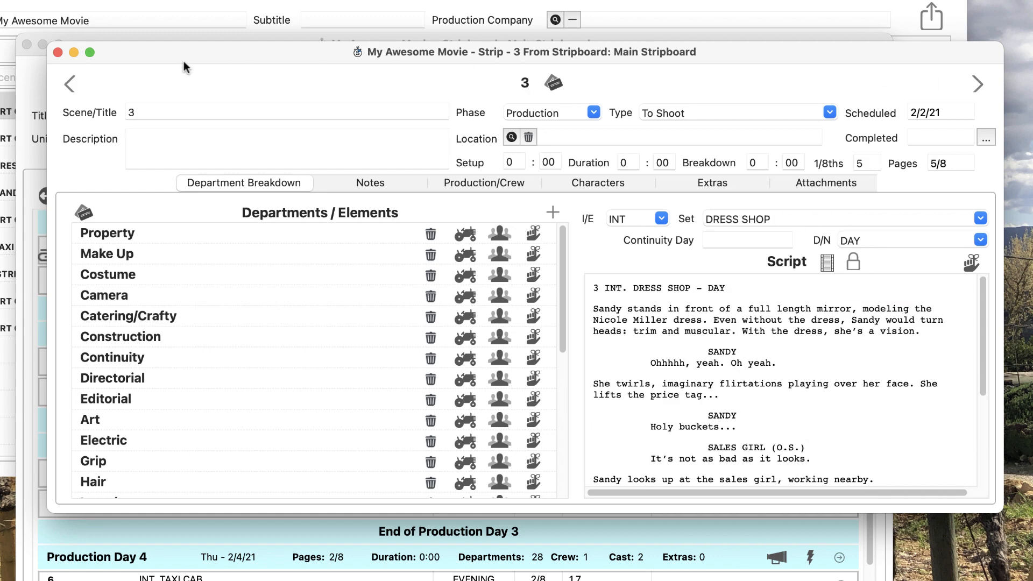
click(69, 85)
click(69, 85)
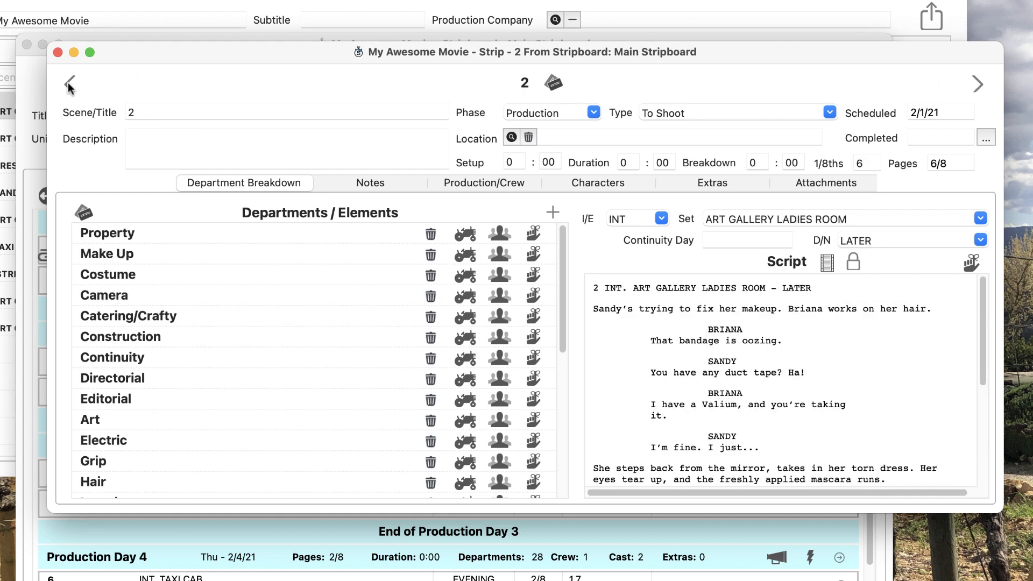
click(70, 84)
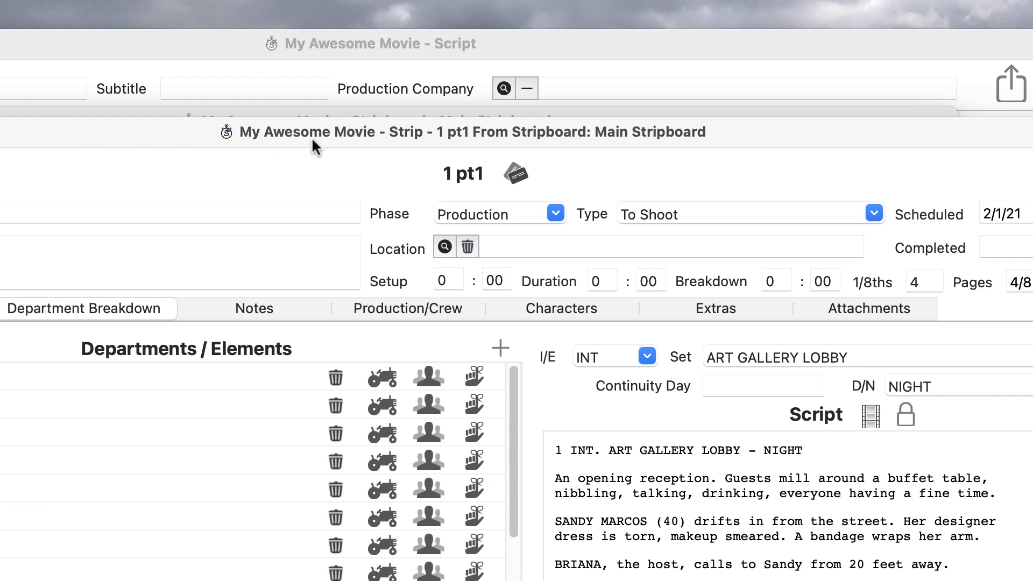
click(557, 213)
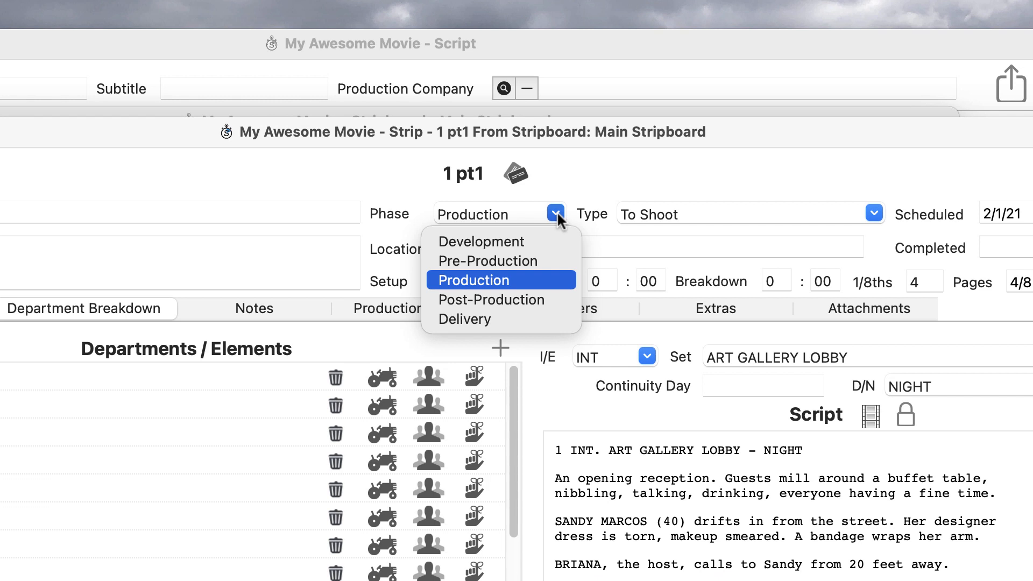
click(557, 211)
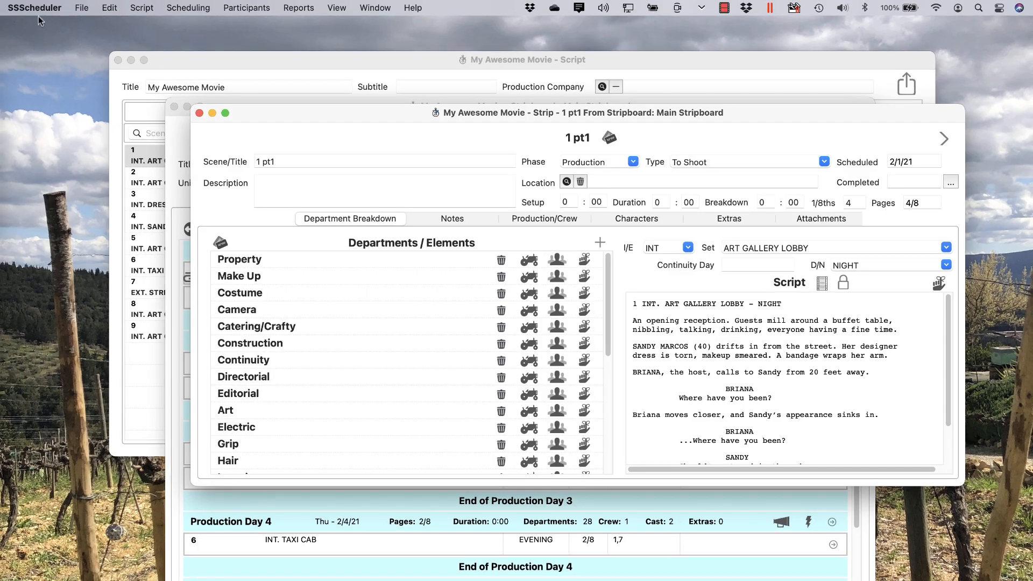
Open the project's list of strip types and select the To Shoot type to show its departments.
click(39, 9)
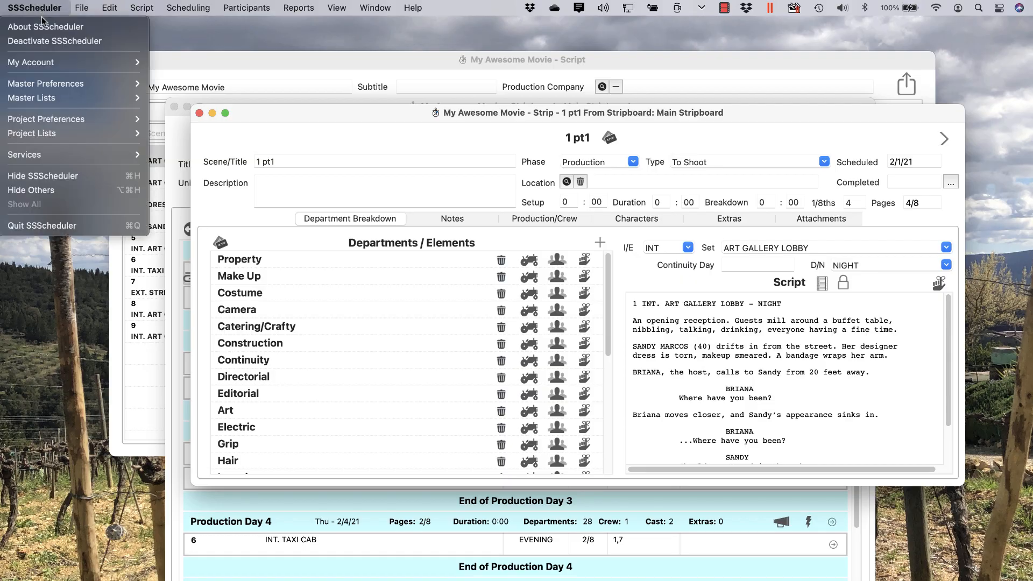
mouse_move(74, 136)
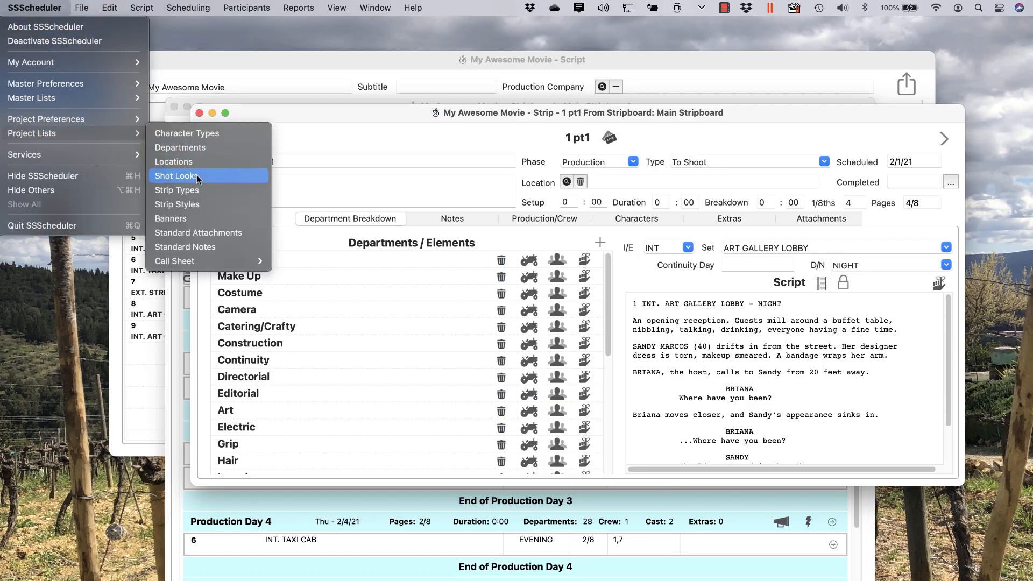
click(202, 190)
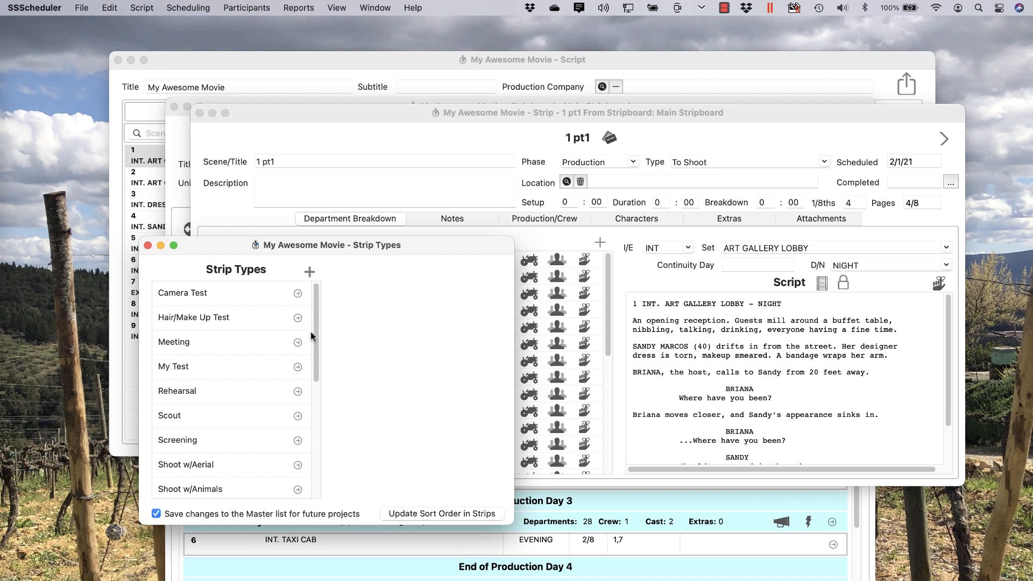
drag(316, 337, 313, 463)
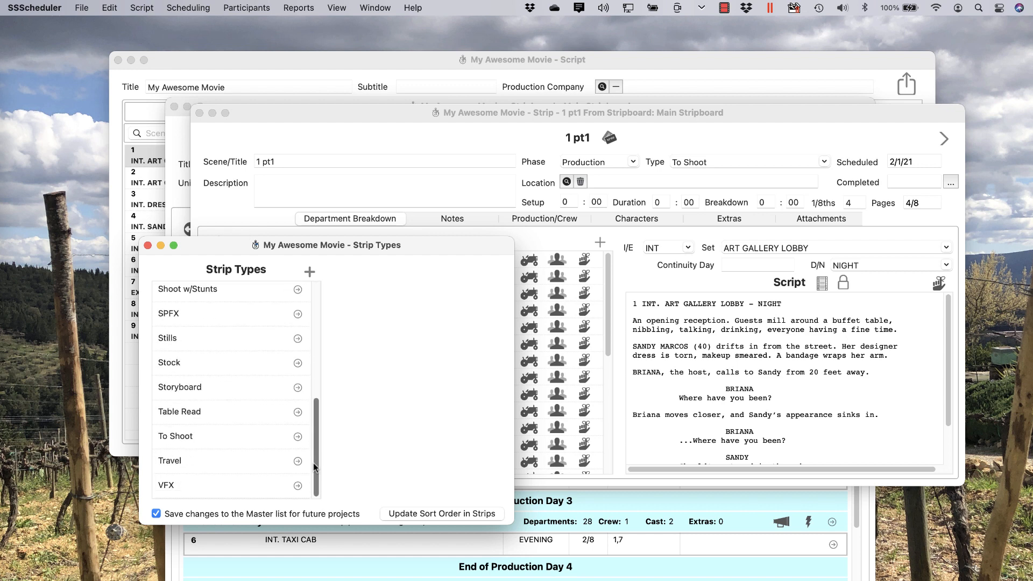
click(227, 436)
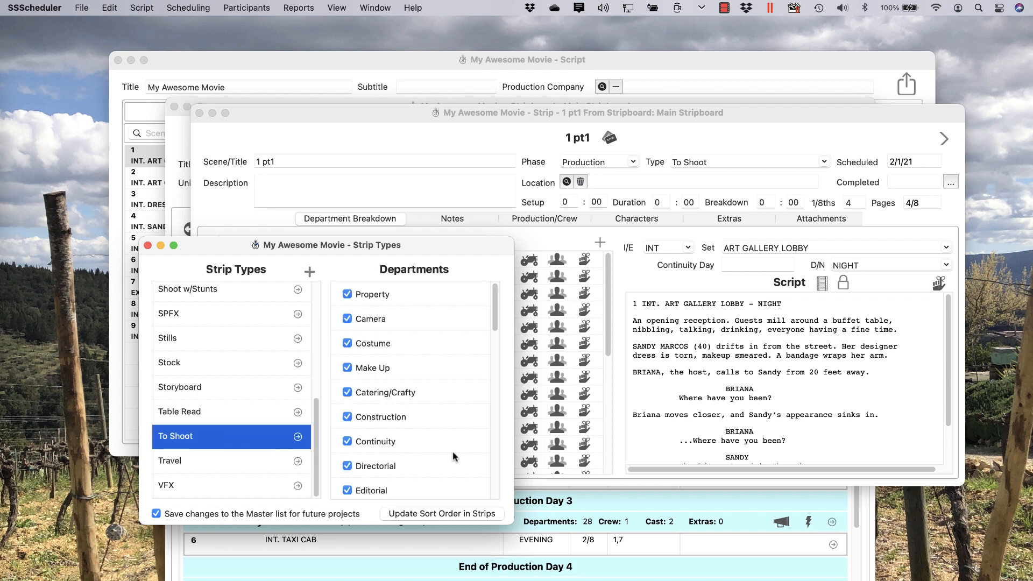
Remove Special Effects from the To Shoot strip type without removing it from existing strips, and include the Aerial department.
scroll(453, 453, down, 10)
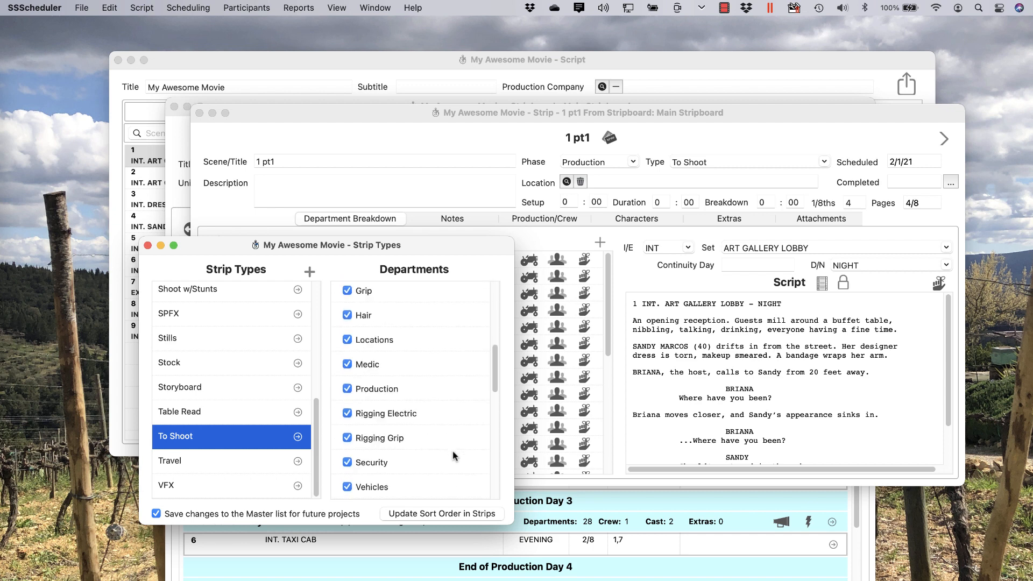
scroll(453, 452, down, 10)
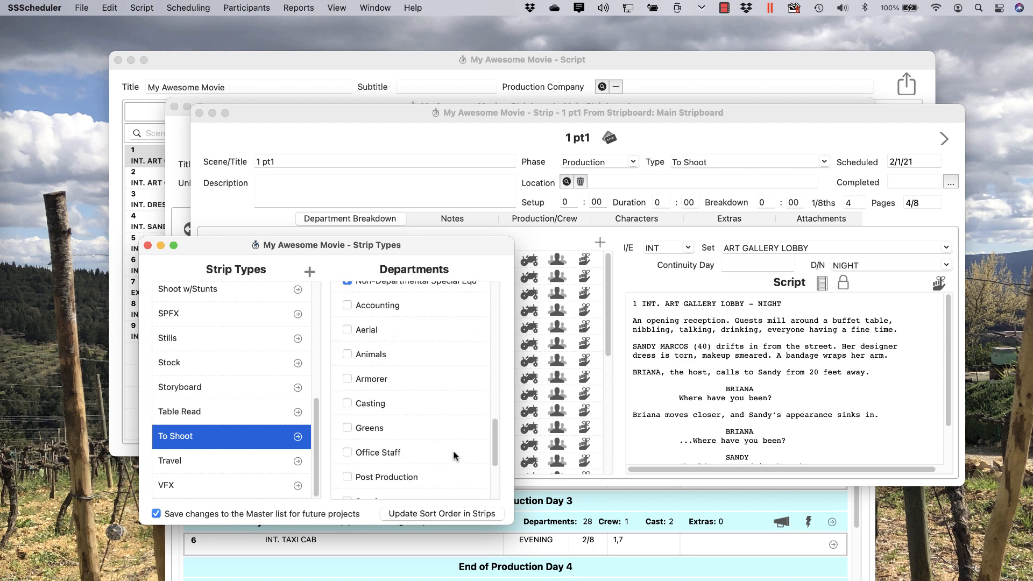
scroll(453, 450, up, 4)
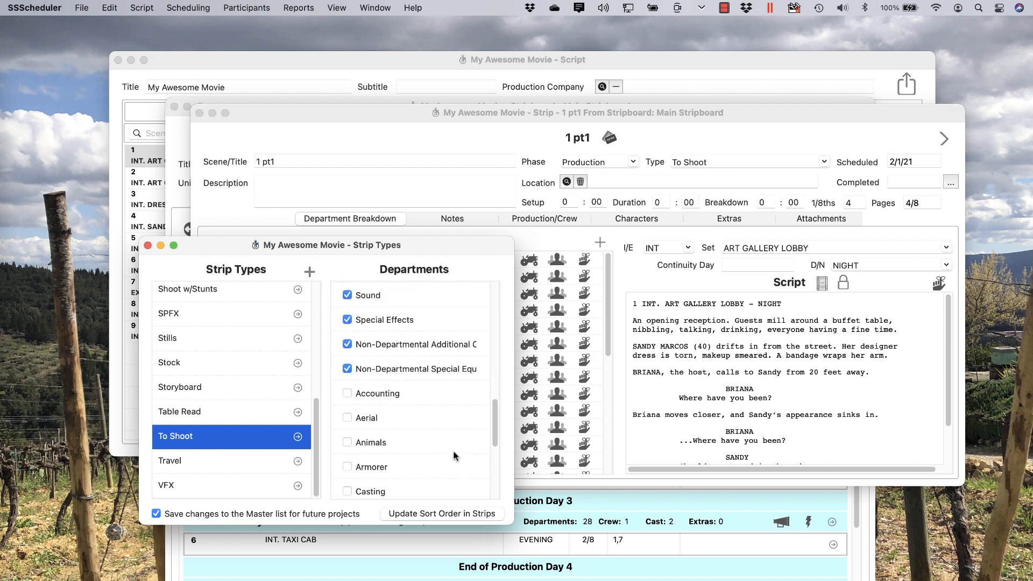
click(347, 323)
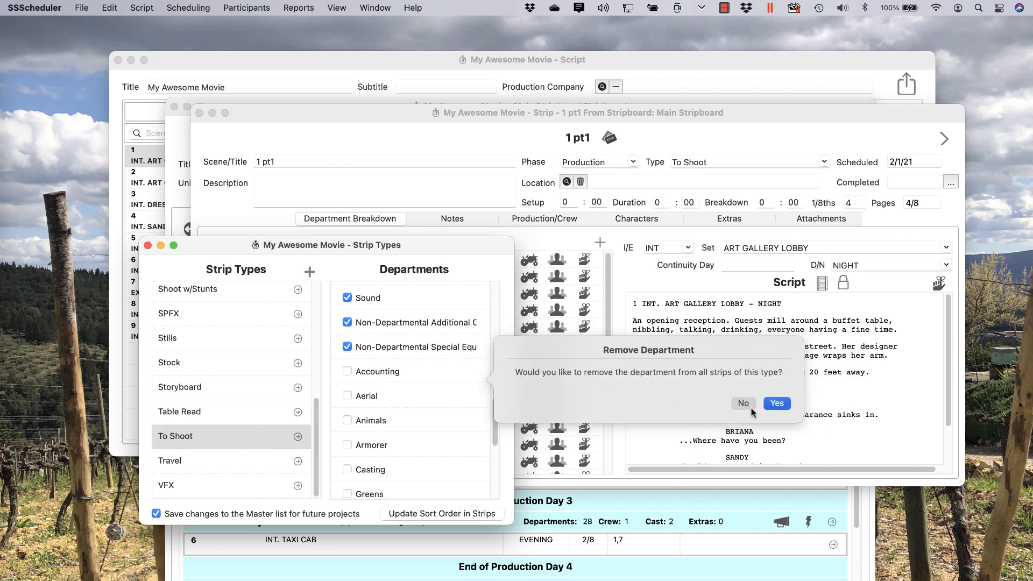
click(744, 404)
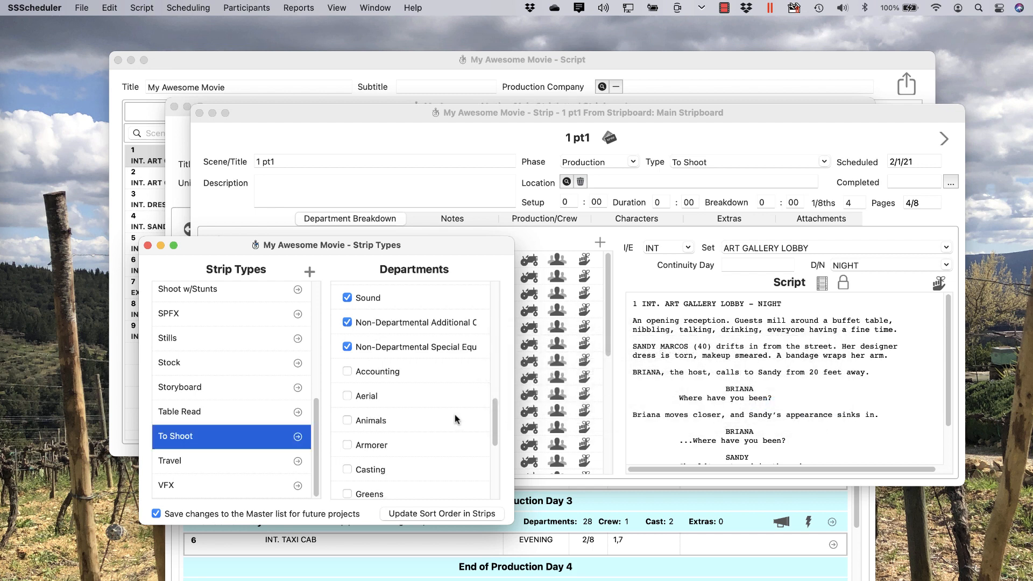
click(348, 396)
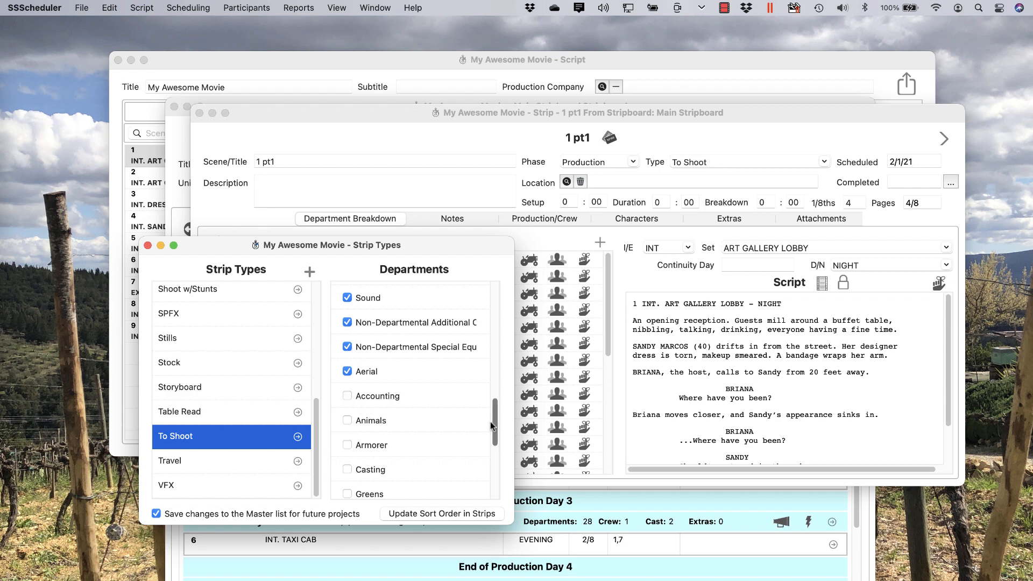
Review the departments and default participant roles of the Hair/Make Up Test strip type, then close the strip types list without editing it.
scroll(490, 422, up, 10)
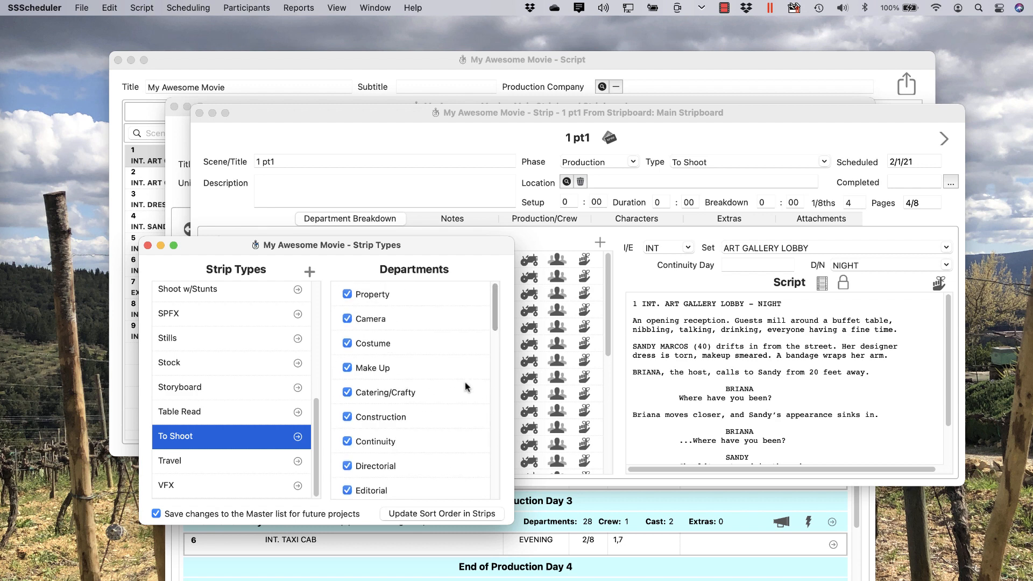
mouse_move(466, 372)
mouse_down()
mouse_move(464, 338)
mouse_move(471, 382)
mouse_up()
scroll(299, 342, up, 5)
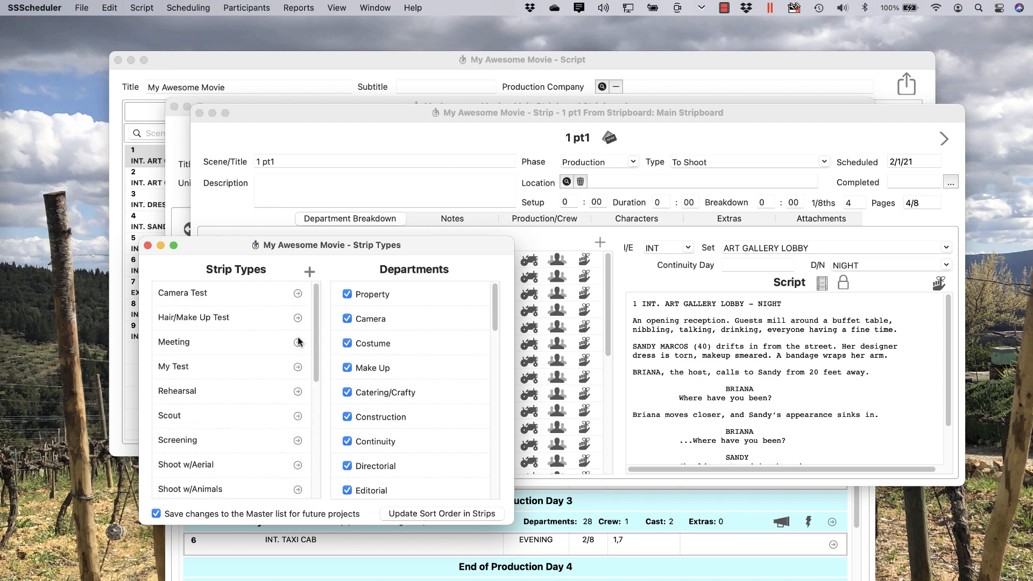
click(285, 322)
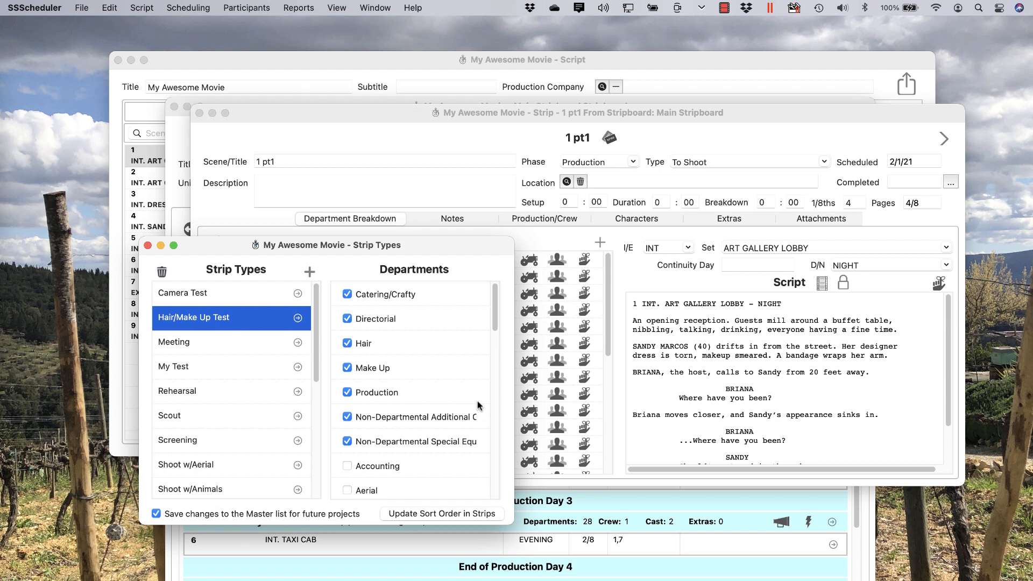
double_click(263, 322)
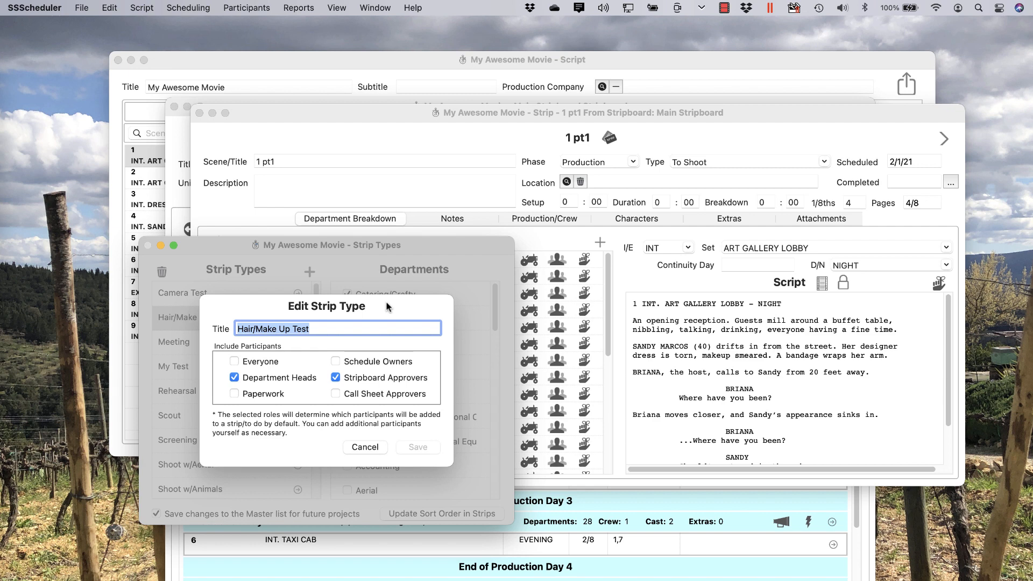
click(369, 447)
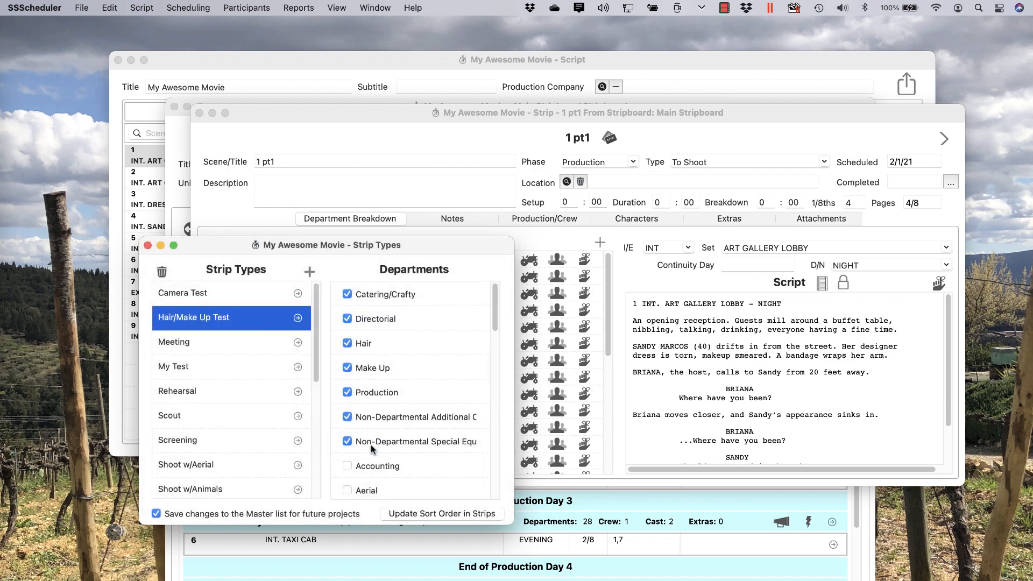
click(147, 245)
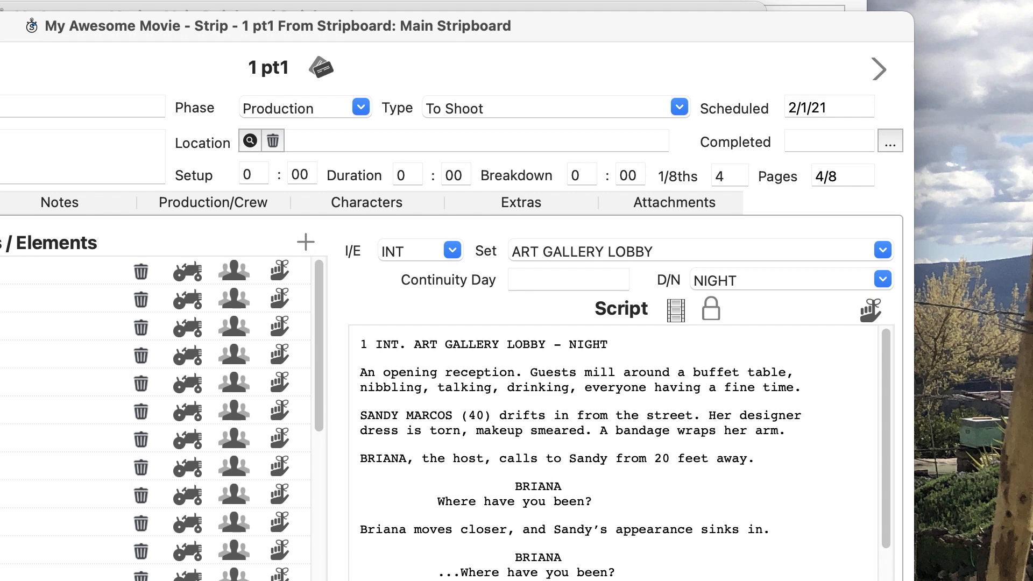
Create a new location named "Maria's Coffee Shop" and assign it to strip 1 pt1.
click(250, 141)
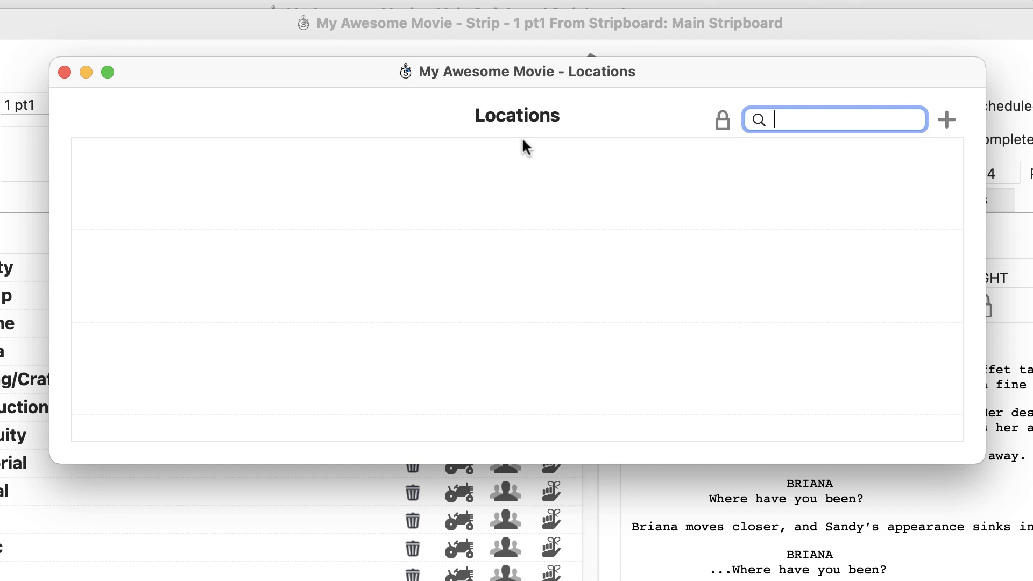
click(731, 123)
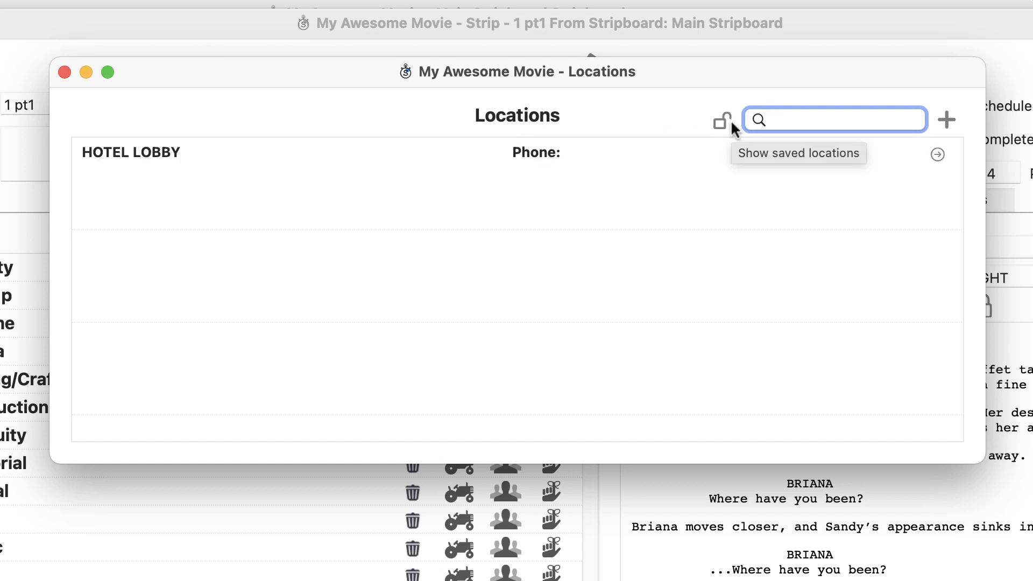
click(943, 118)
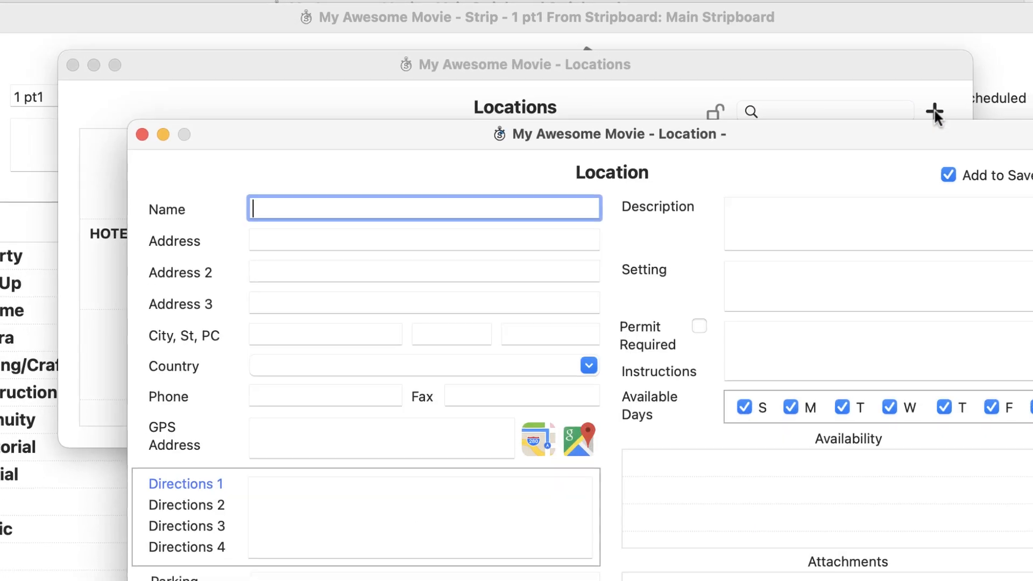
text(Maria's )
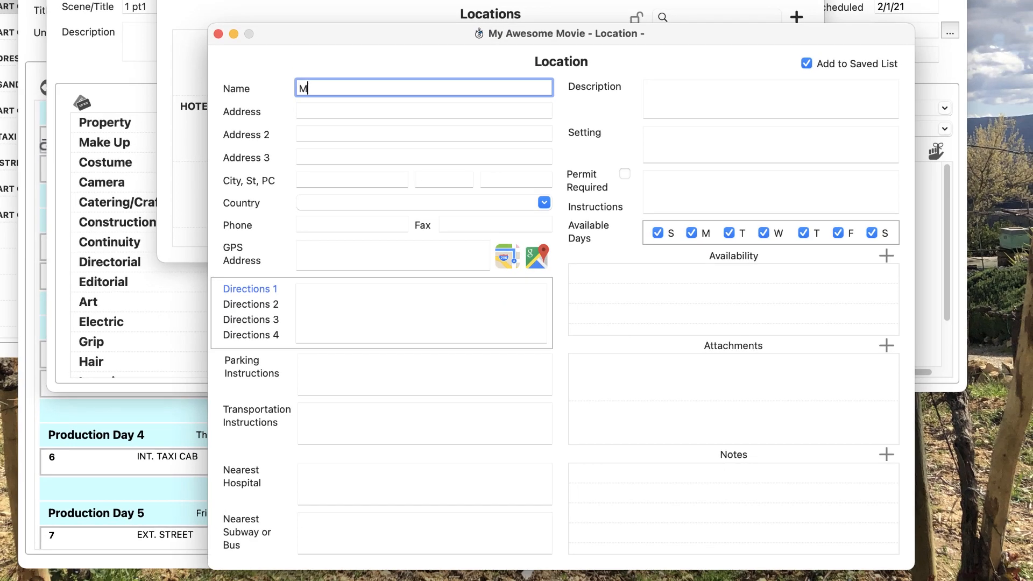
text(Coffee Shop)
click(218, 34)
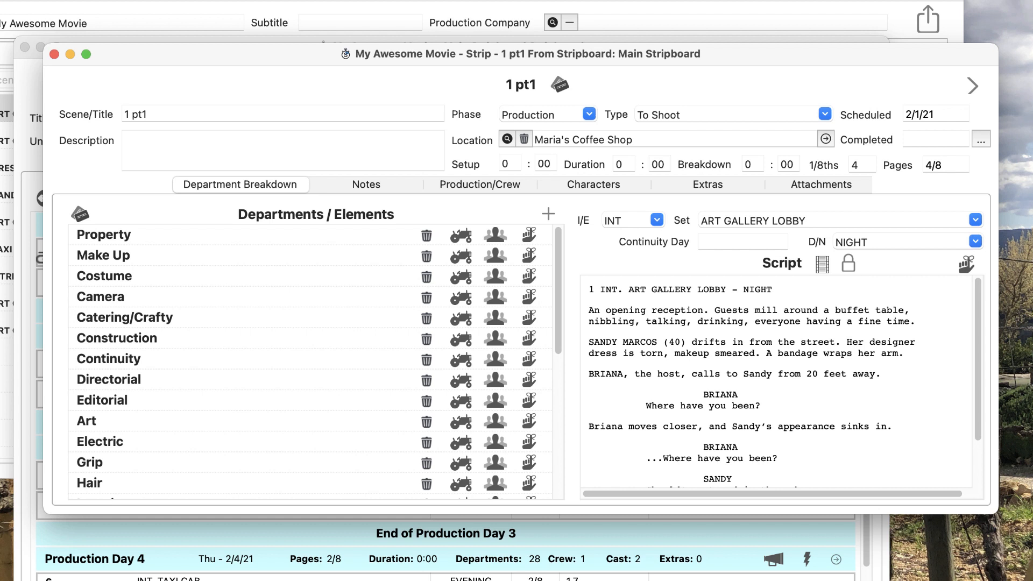
Start a new Property element from the script text "buffet table" and include Catering/Crafty as an affected department.
drag(836, 311, 906, 311)
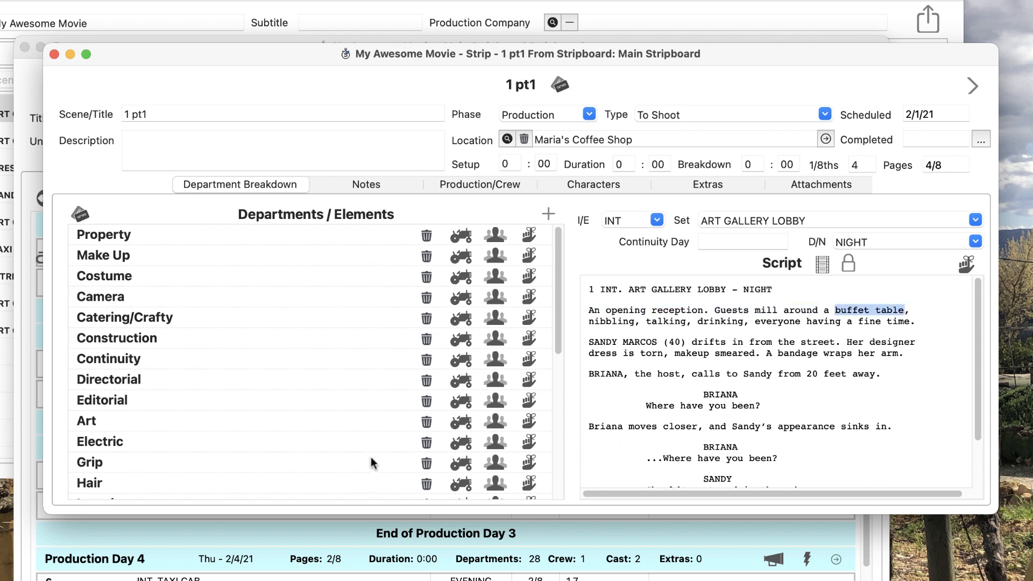
click(529, 235)
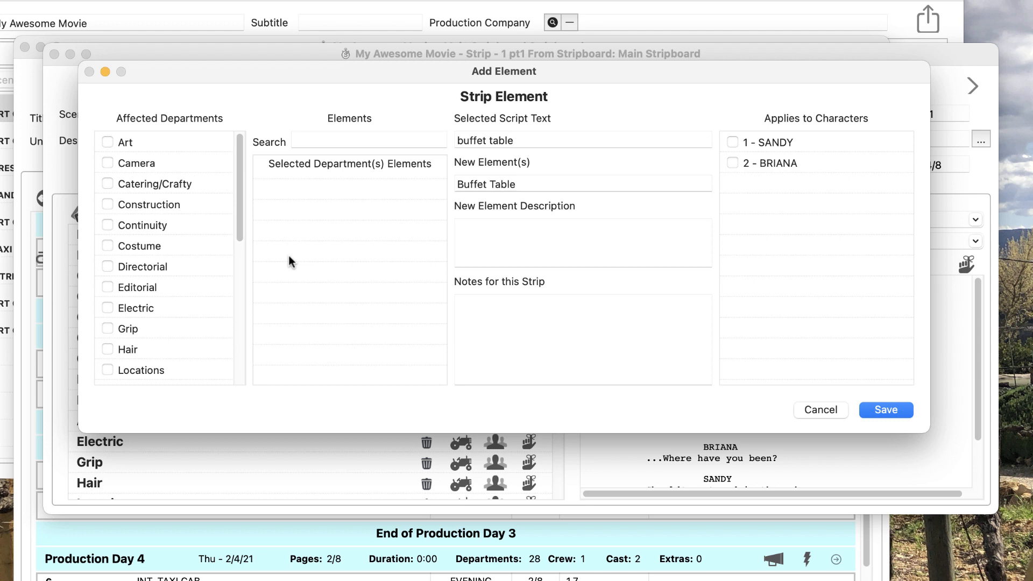
scroll(208, 266, down, 5)
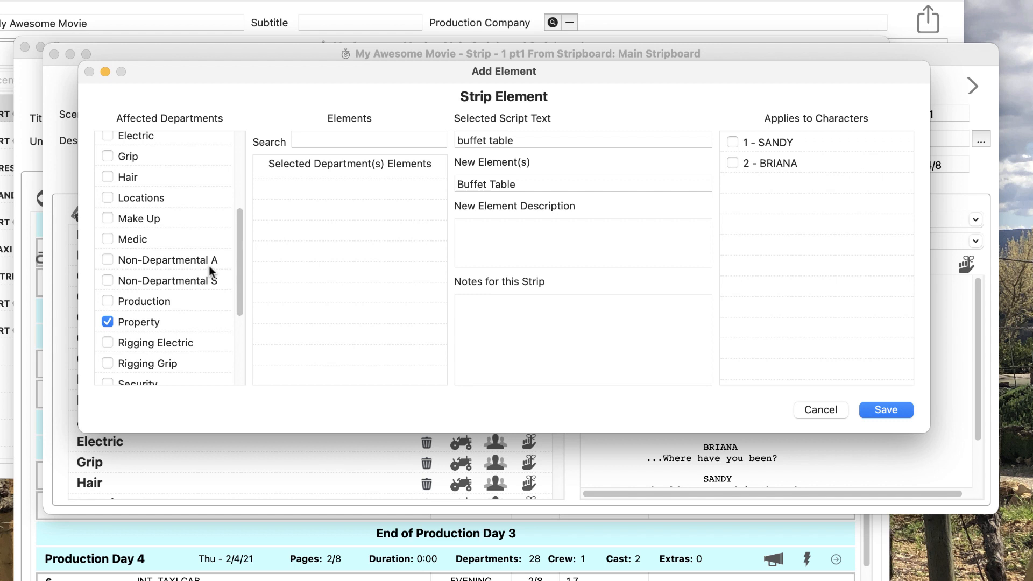
scroll(210, 266, up, 4)
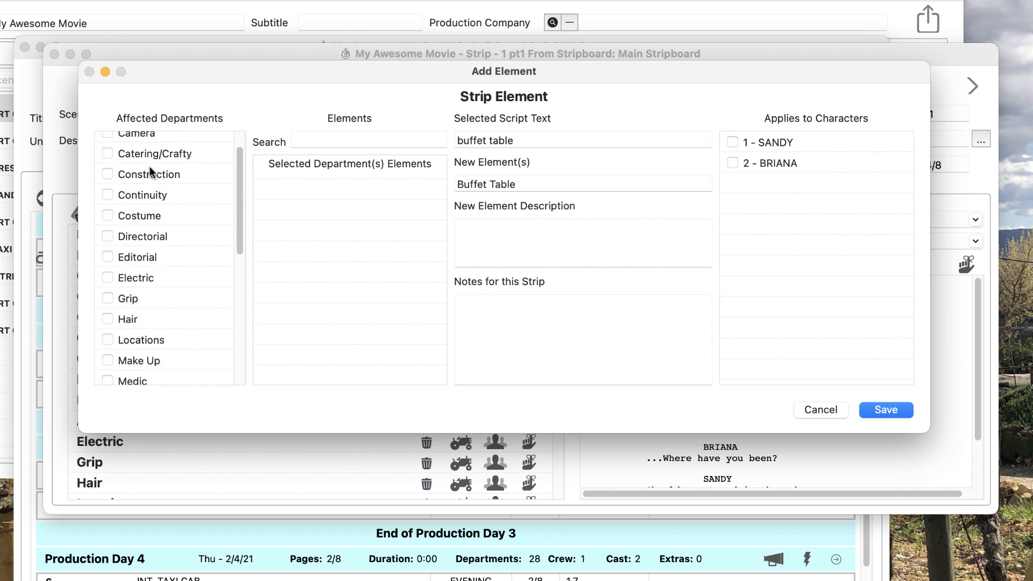
click(109, 153)
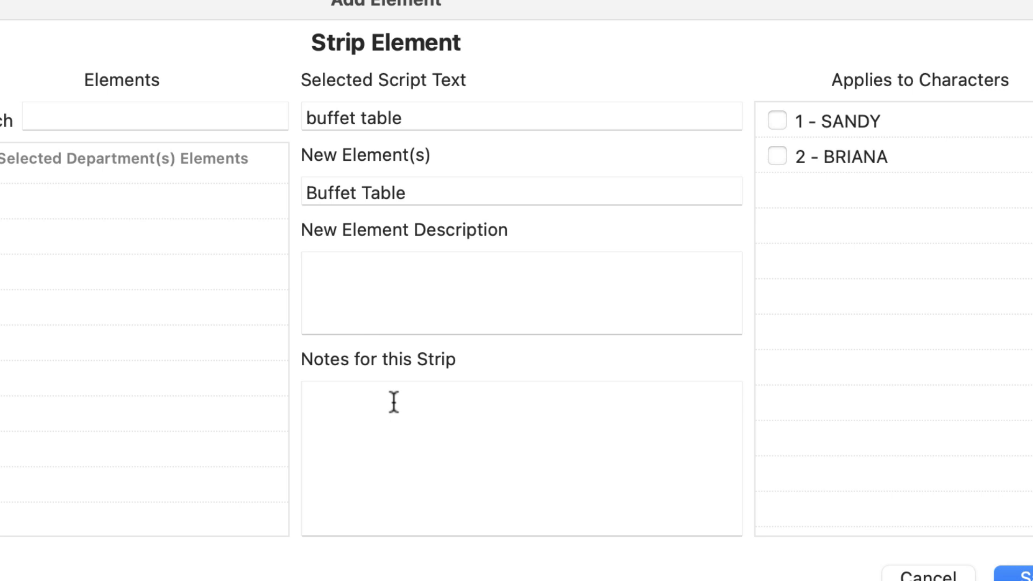
Describe the Buffet Table element as "Lots of seafood", add the strip note "Pile it high", and save it.
click(413, 268)
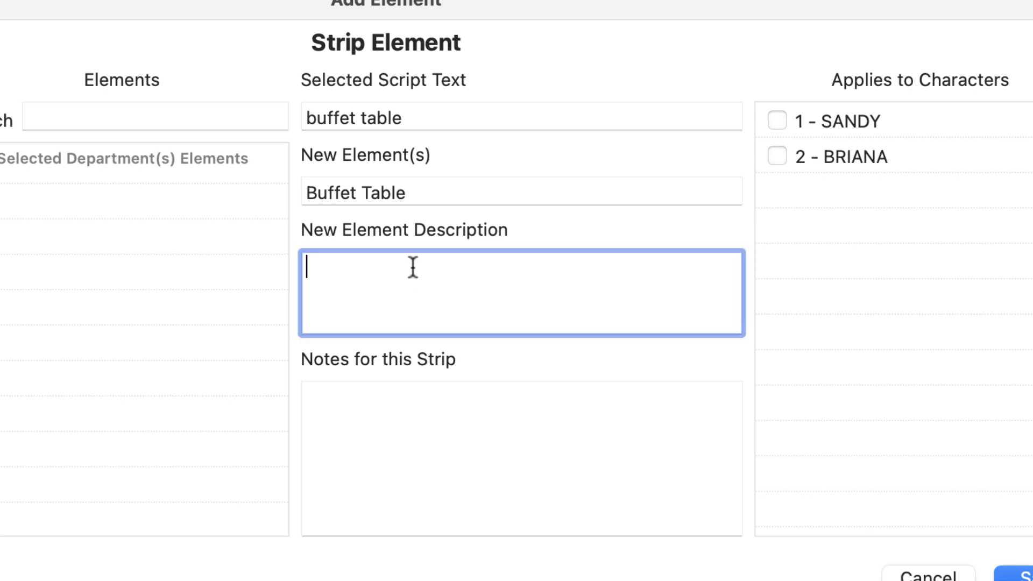
text(Lots of seafood)
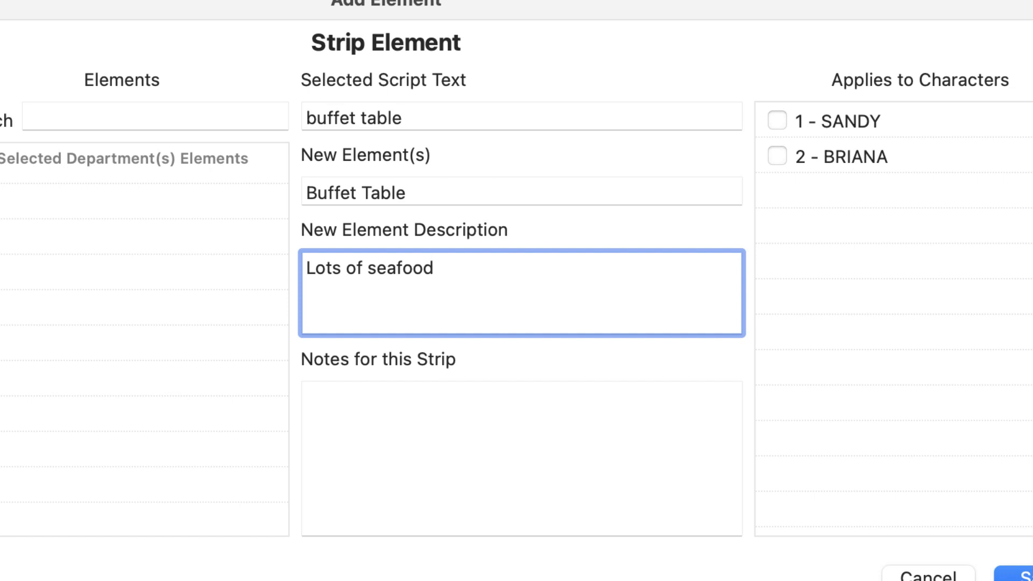
key(Tab)
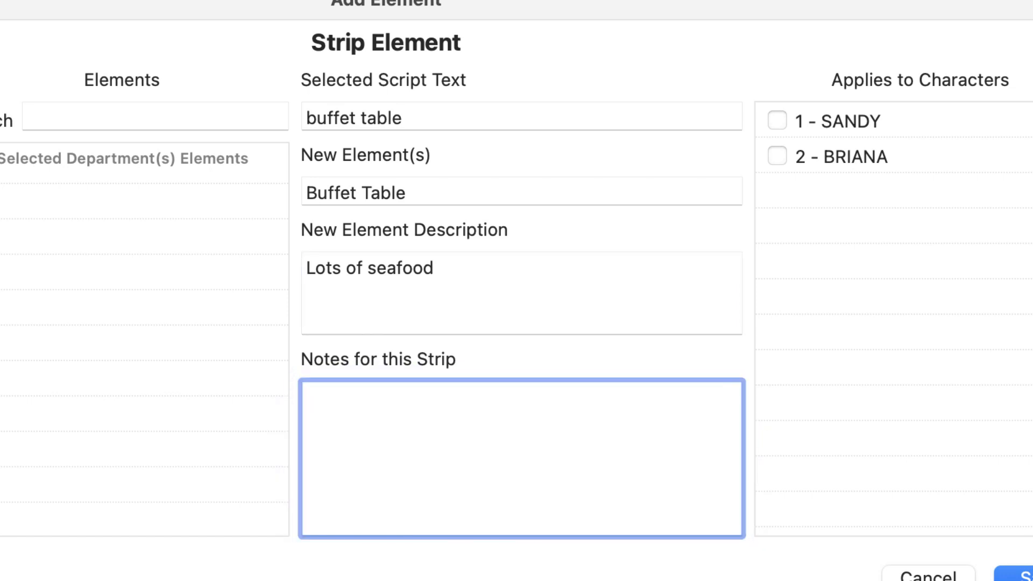
text(Pile it high)
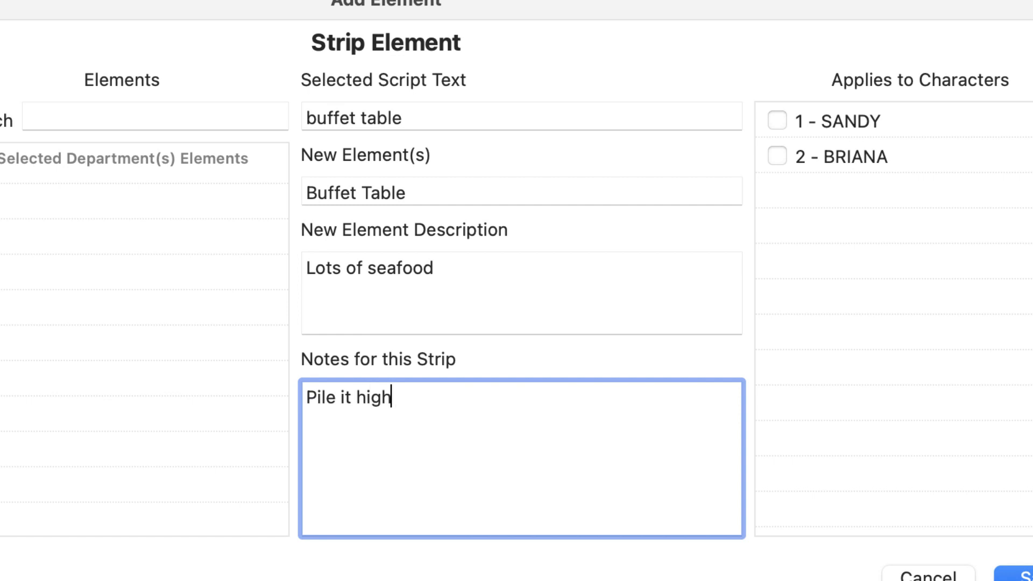
key(Tab)
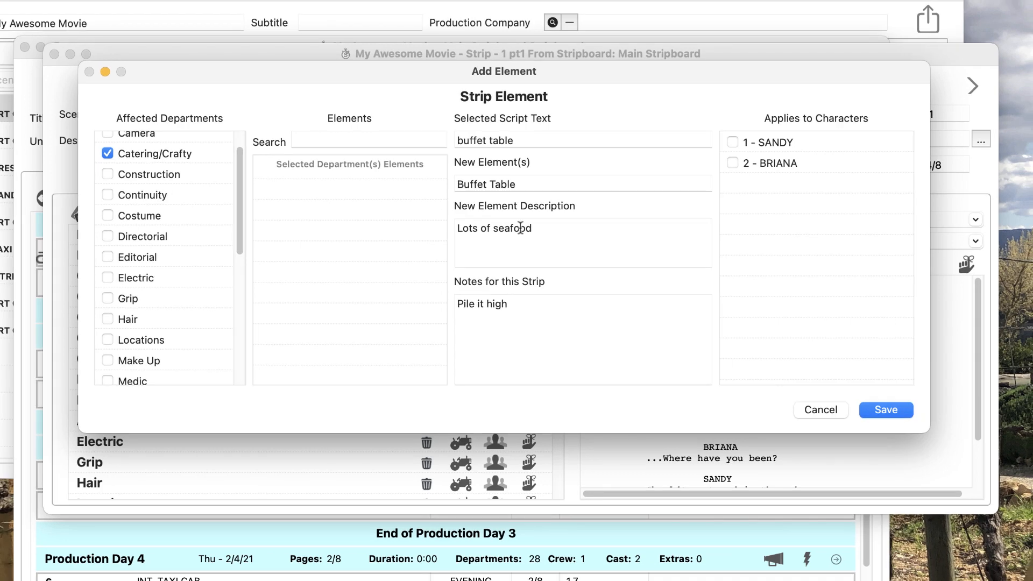
click(882, 410)
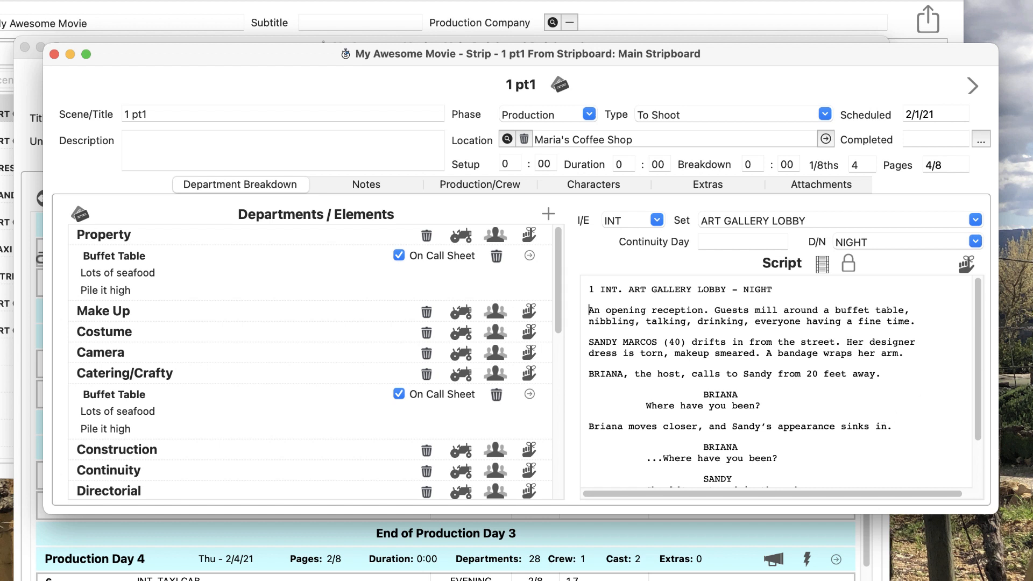
Go to strip 1 pt2 and check which existing elements are offered for its Property department, without adding any.
click(972, 86)
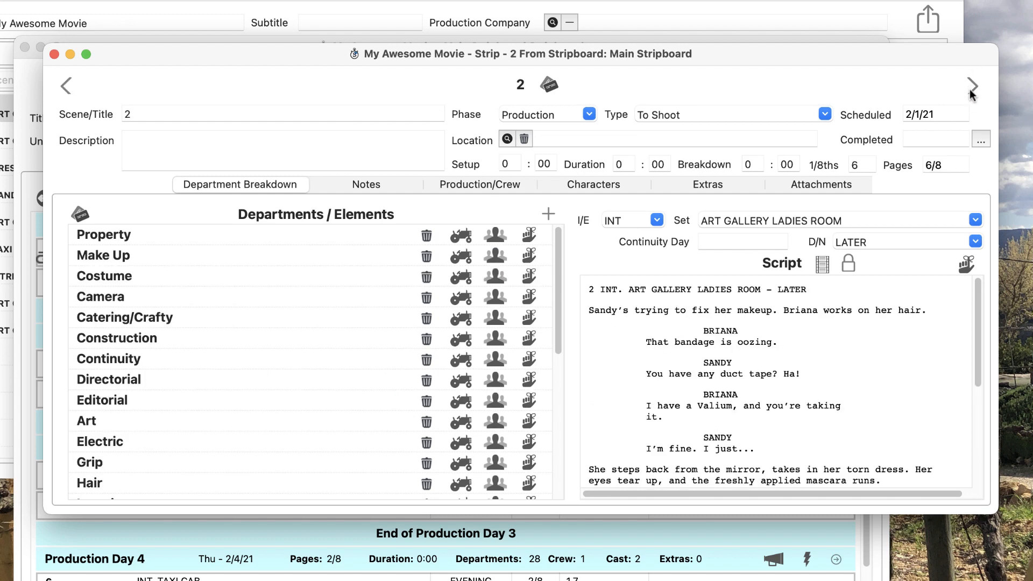
click(972, 87)
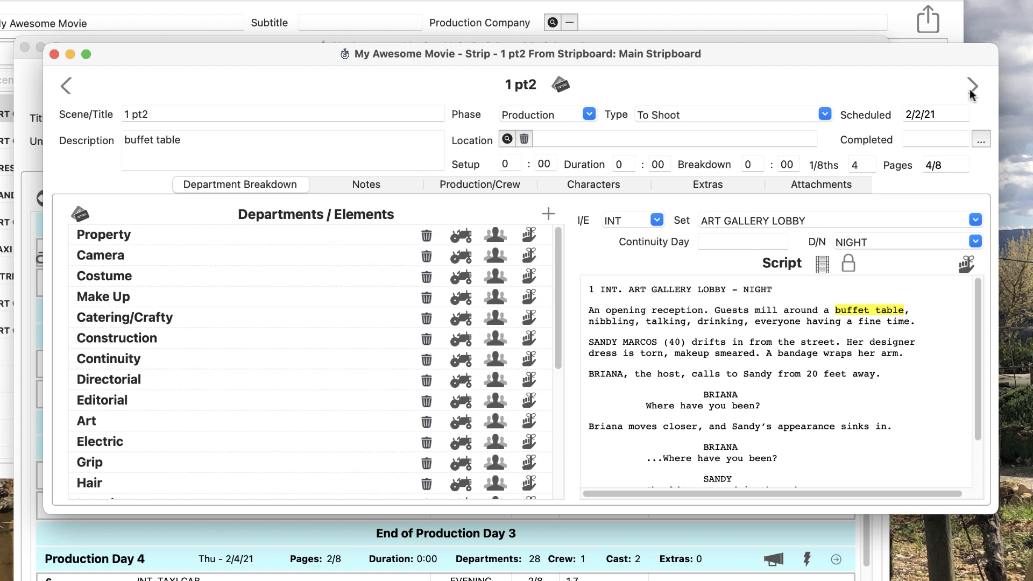
click(527, 237)
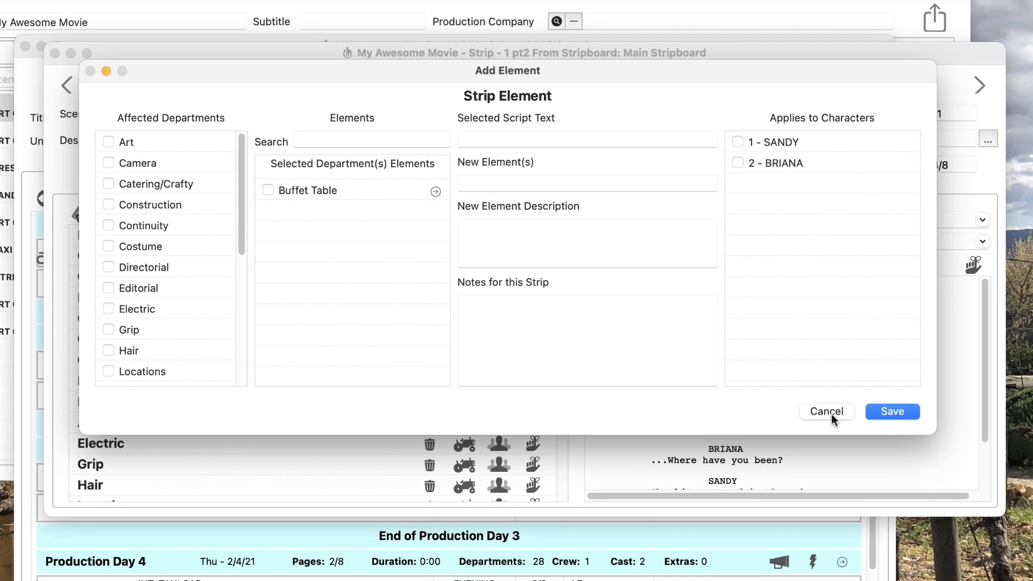
click(828, 412)
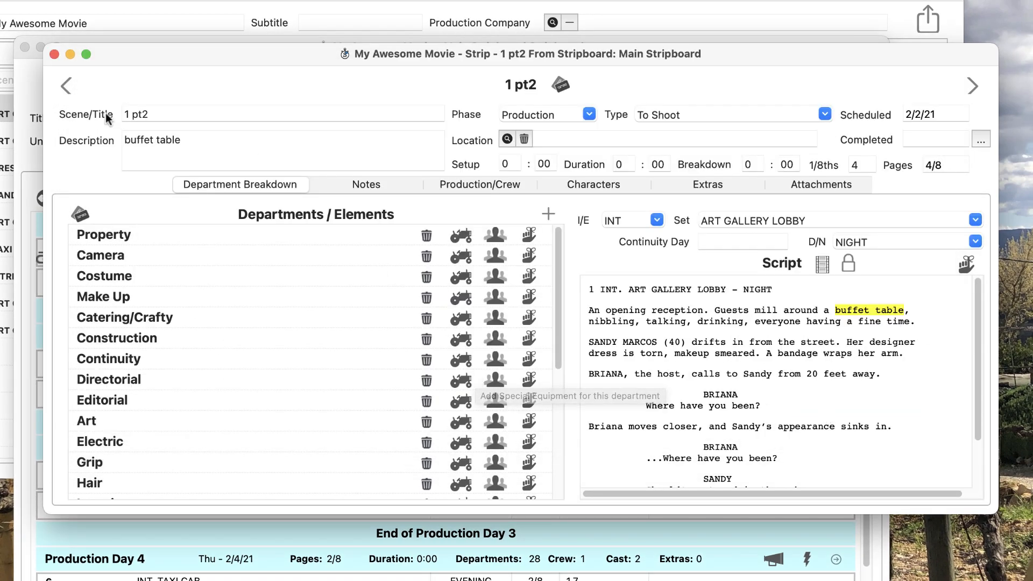
Return to strip 1 pt1 and move the Catering/Crafty department directly below Property.
click(69, 87)
click(68, 86)
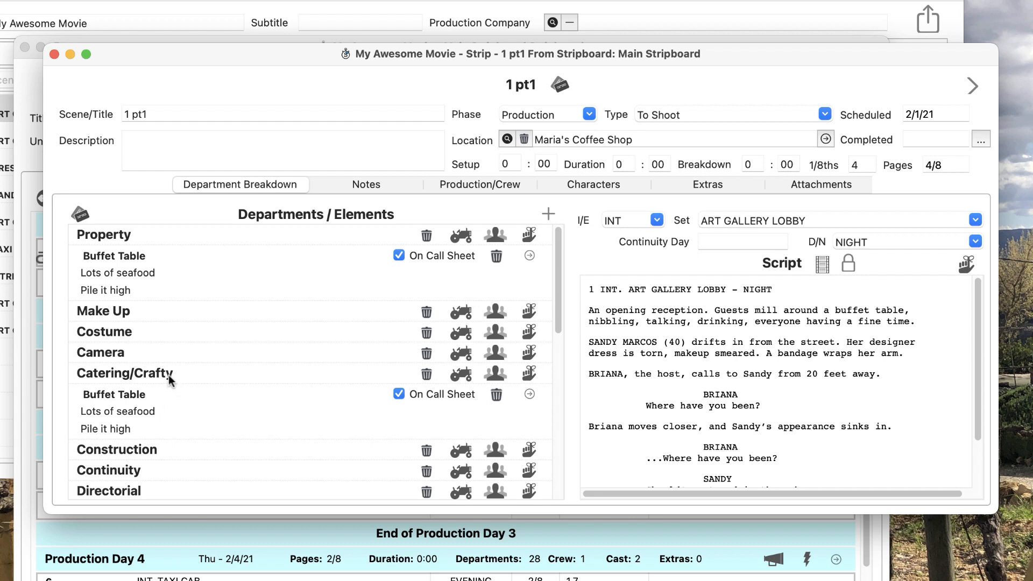
drag(169, 375, 183, 305)
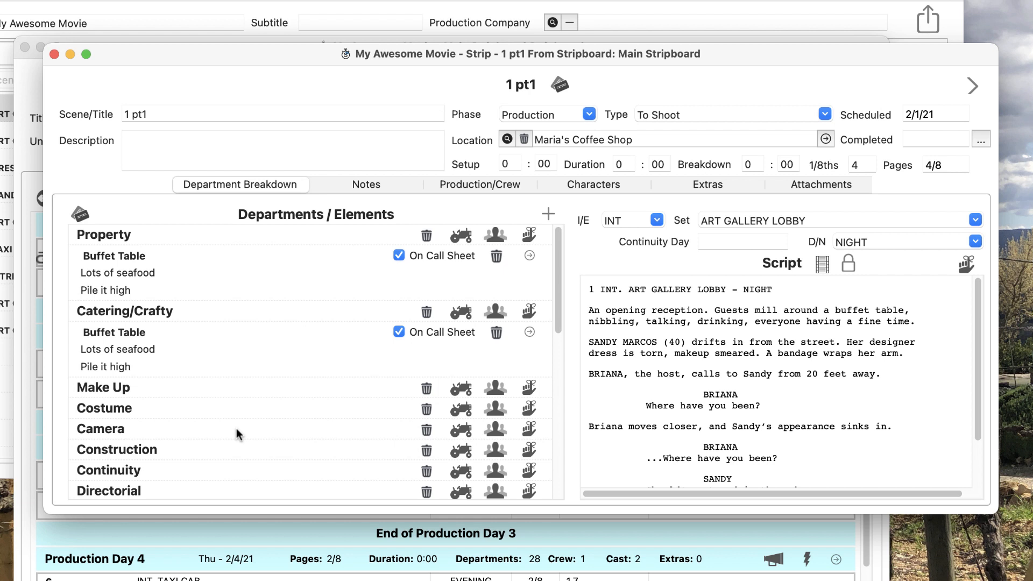
Add one additional Crane Operator to the Camera department of strip 1 pt1, accepting it as a new department title.
click(495, 429)
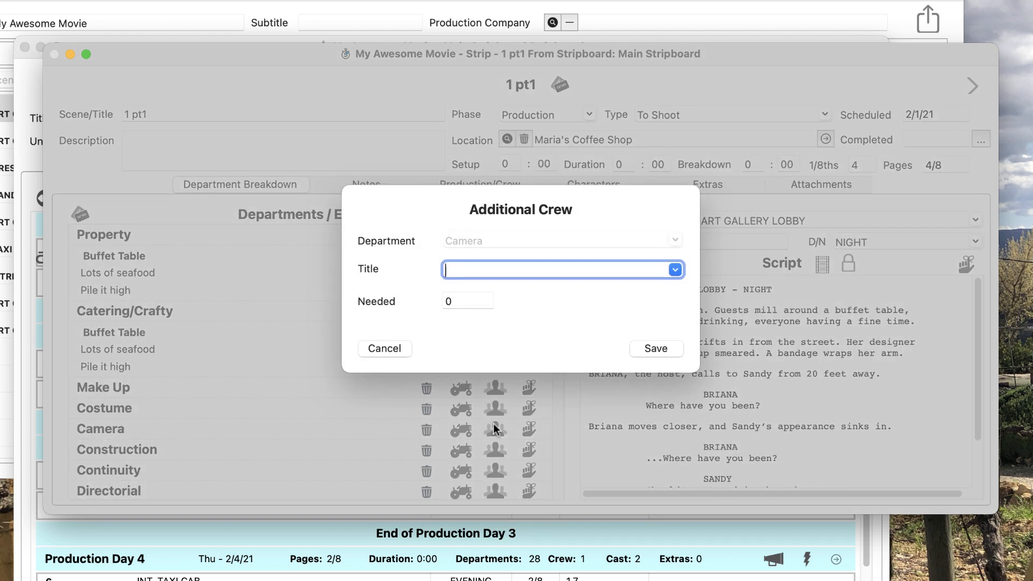
click(676, 270)
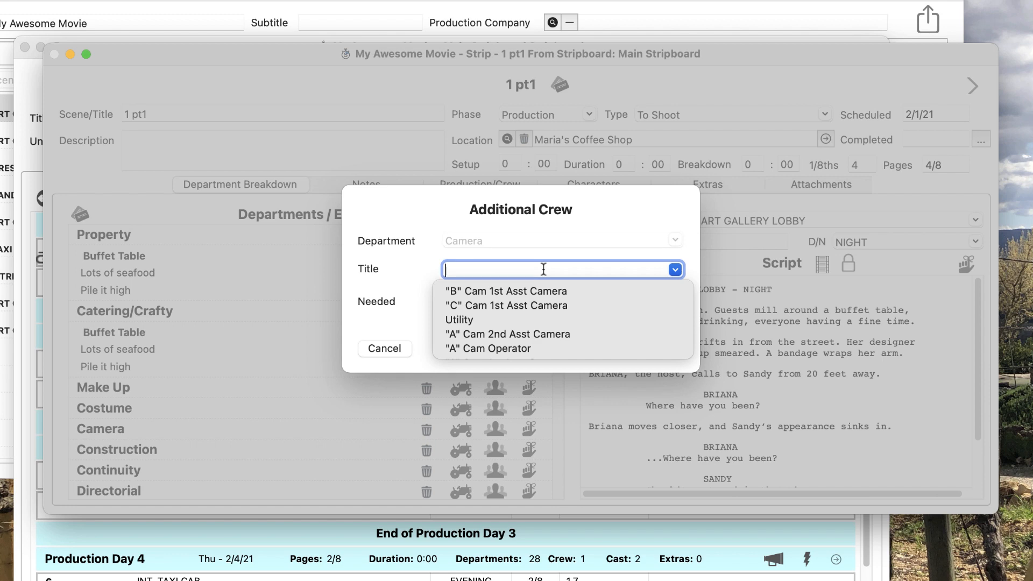
text(Crane Operator)
key(Tab)
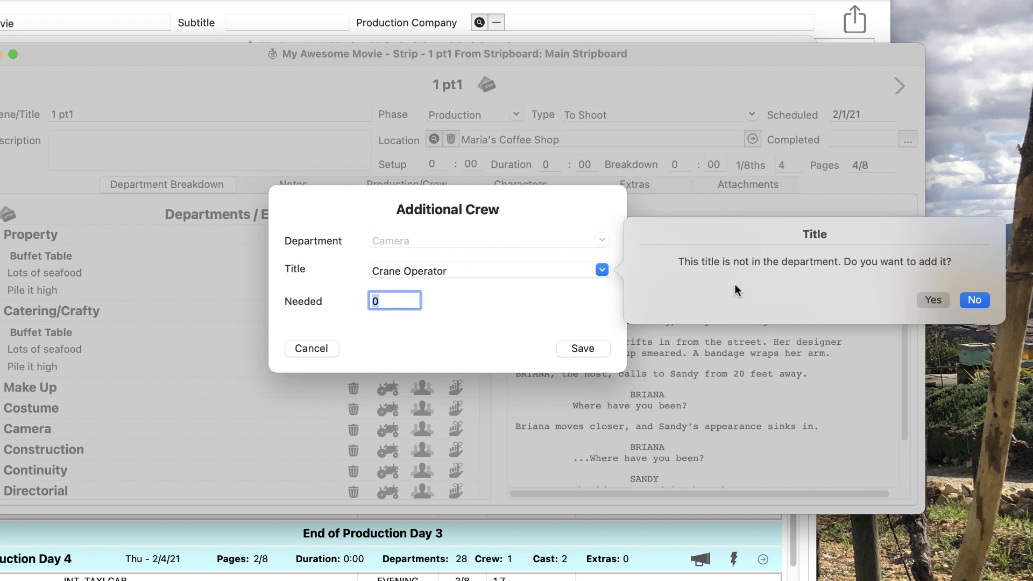
click(932, 301)
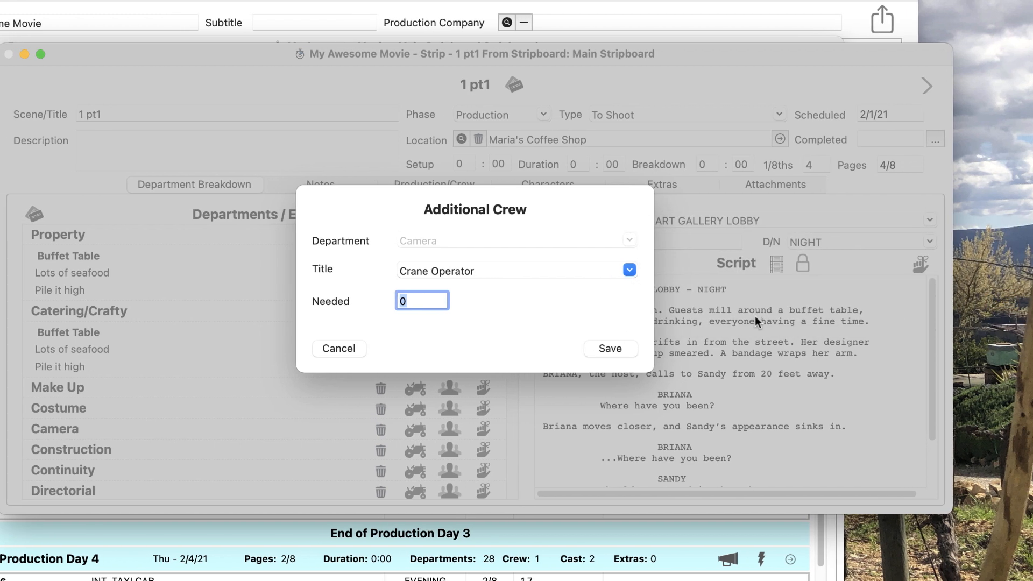
text(1)
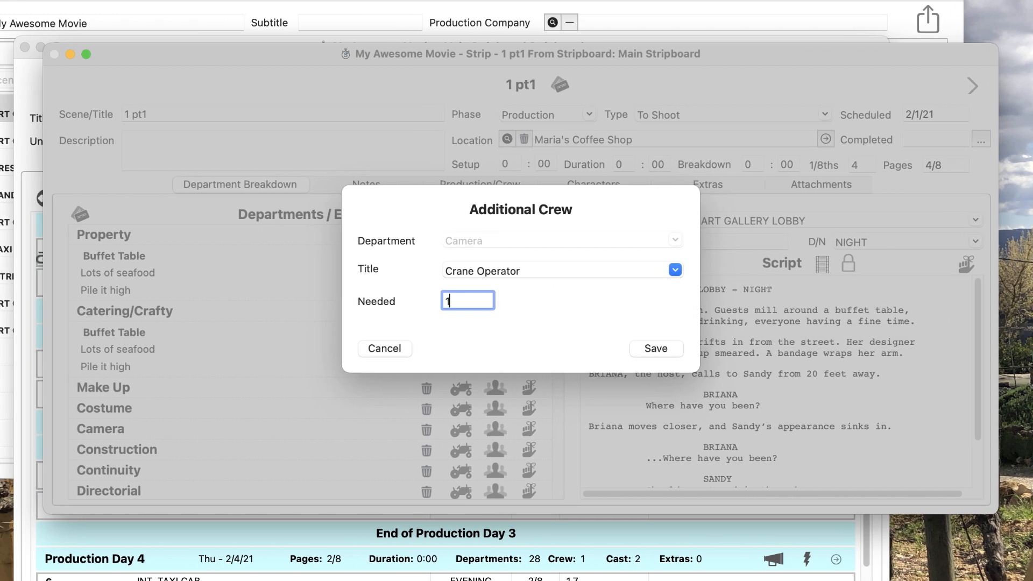
click(656, 349)
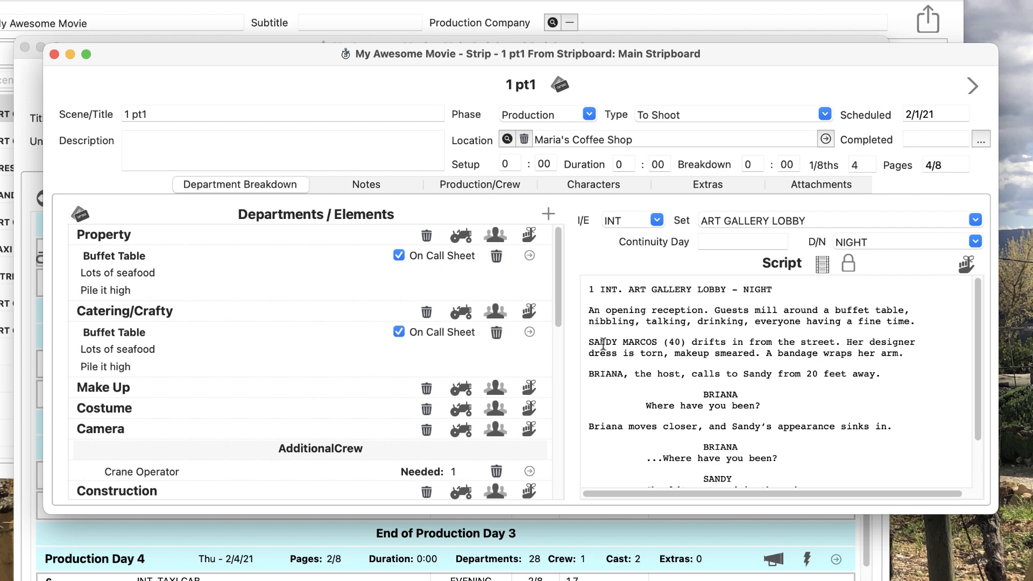
Add one Crane as special equipment to the Camera department, accepting it as new equipment, and look through the remaining departments.
click(462, 431)
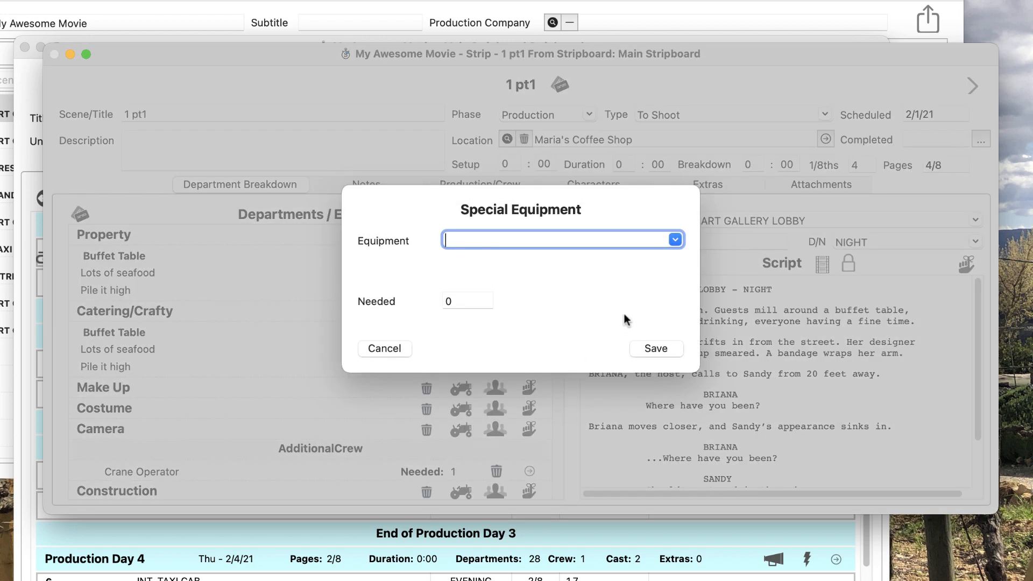
click(676, 240)
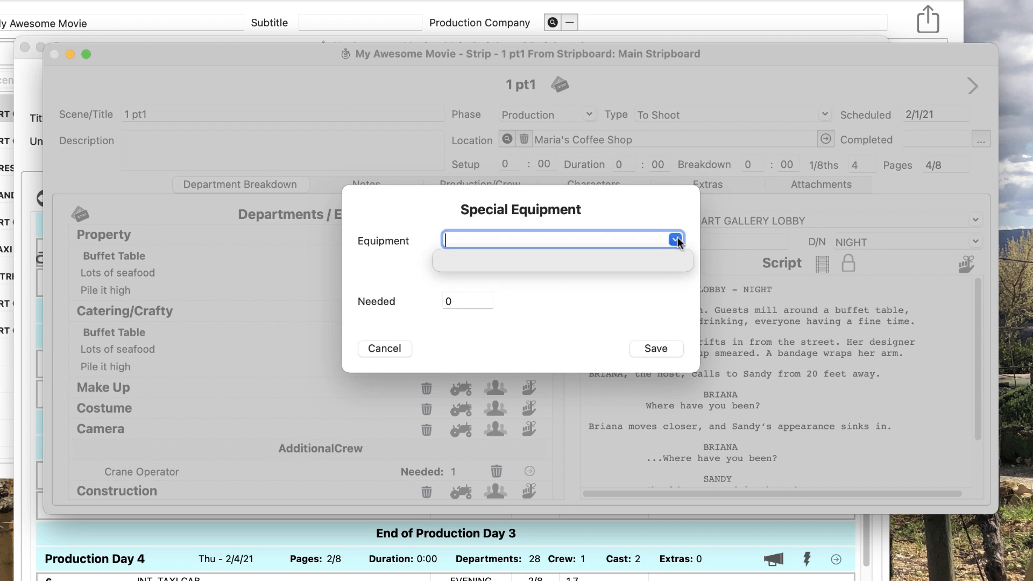
text(Crane)
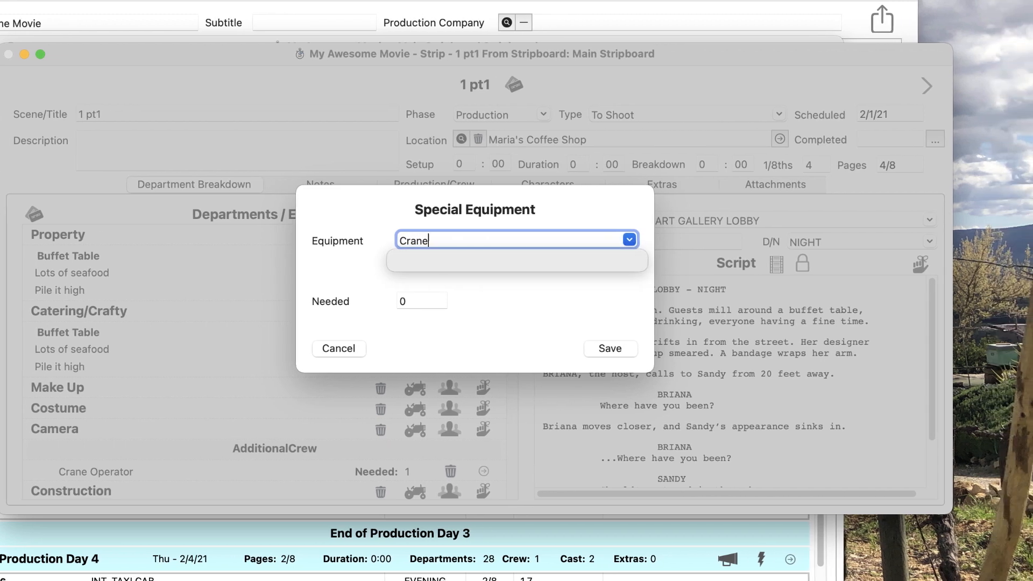
key(Tab)
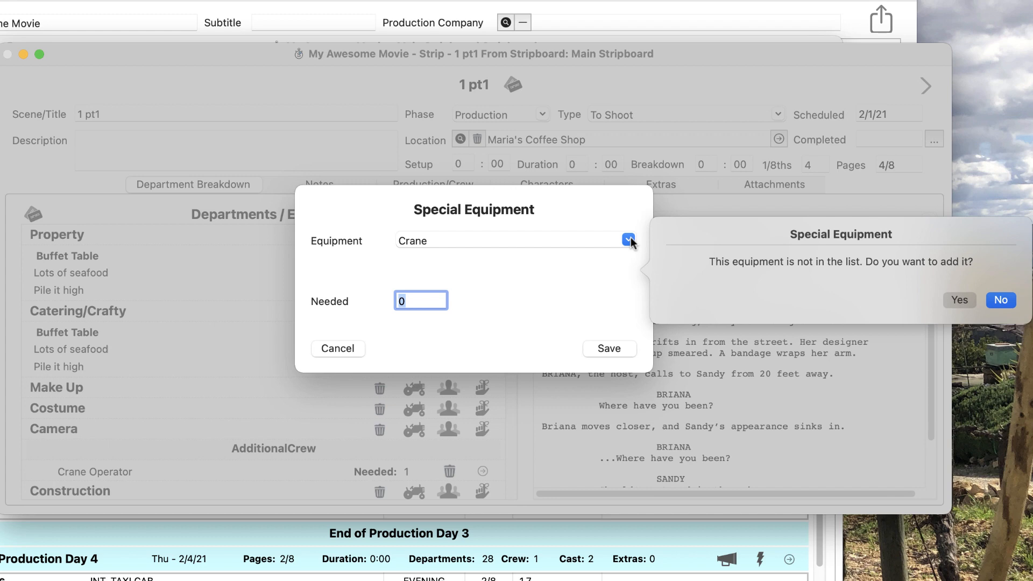
click(962, 303)
text(1)
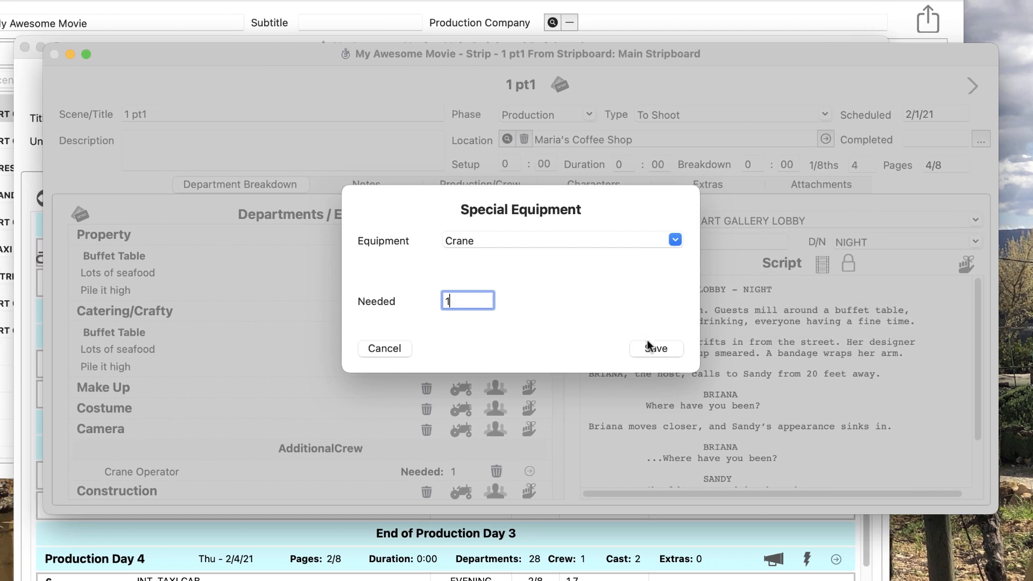
key(Tab)
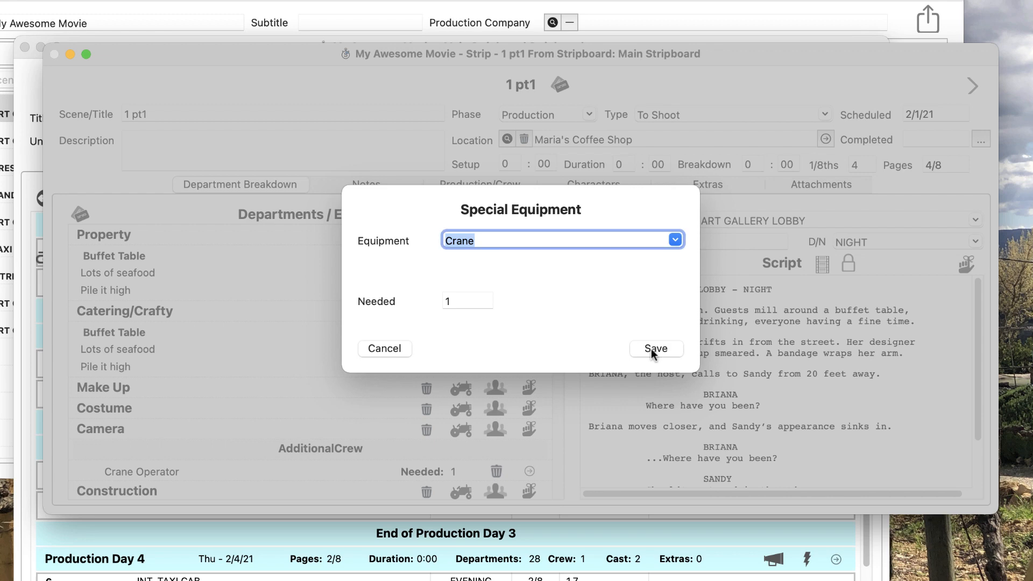
click(652, 349)
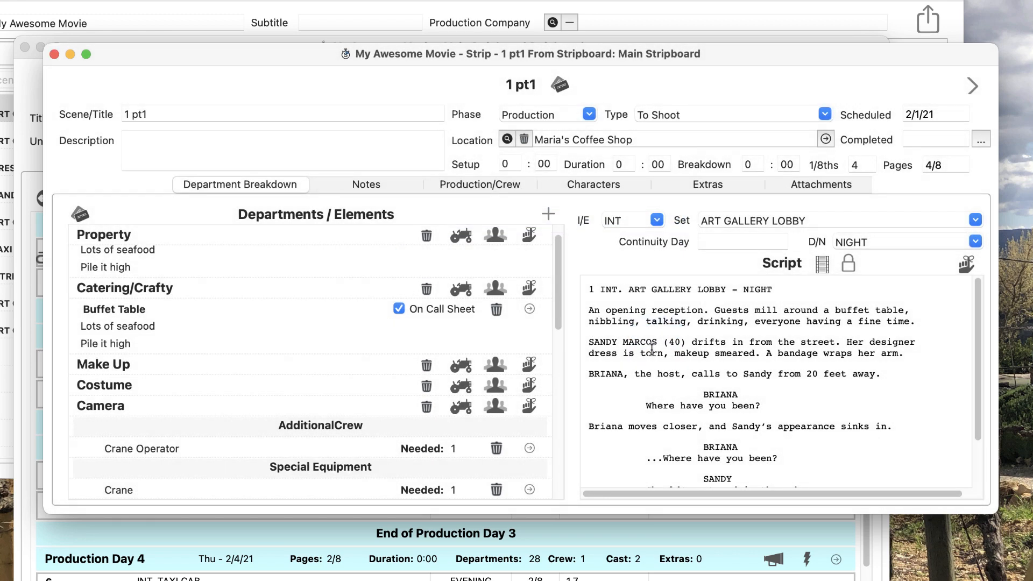
scroll(360, 384, down, 2)
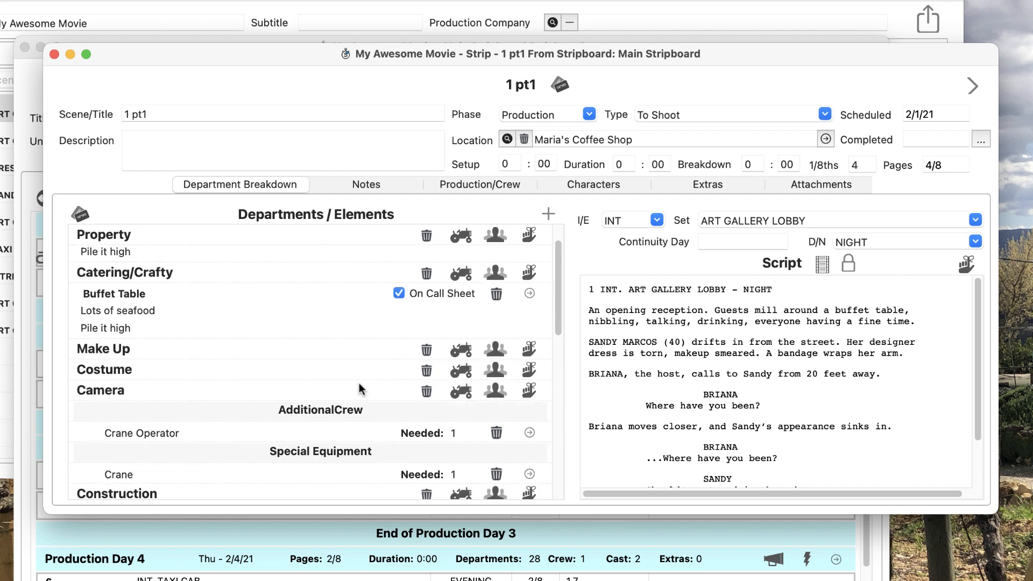
scroll(358, 386, down, 1)
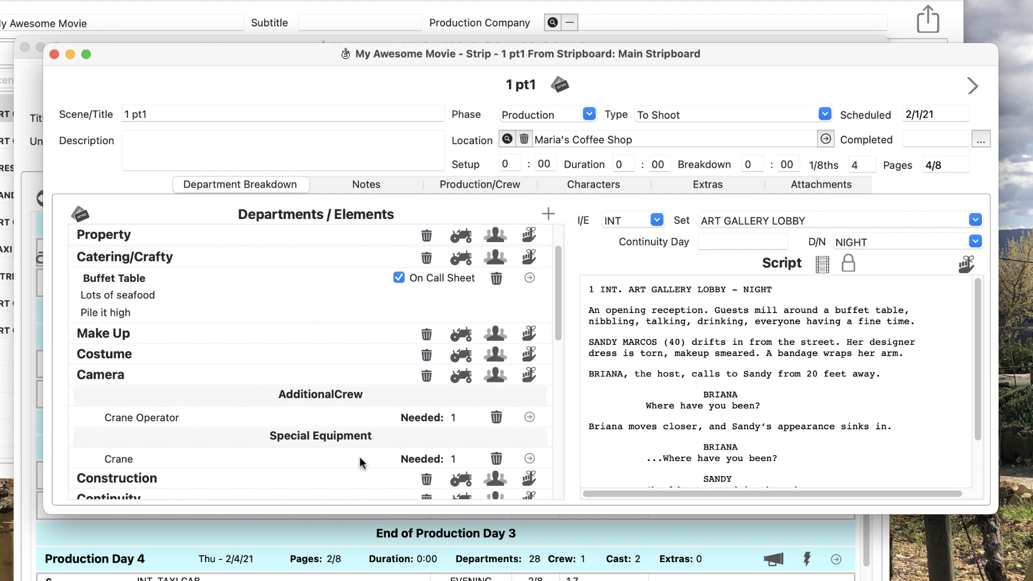
scroll(360, 457, down, 10)
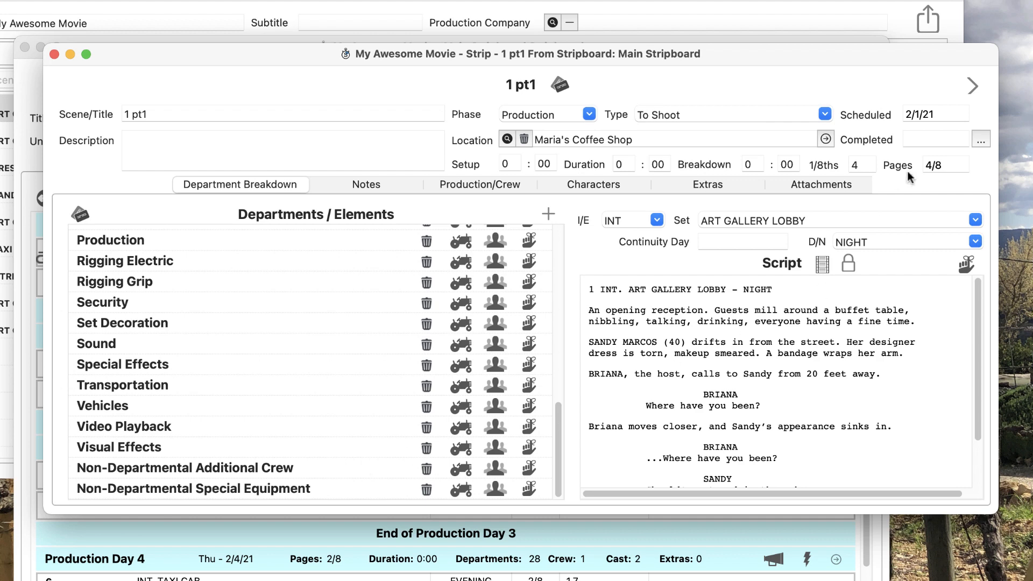
Go to strip 2 and copy all the department elements from strip 1 pt1 into it.
click(971, 81)
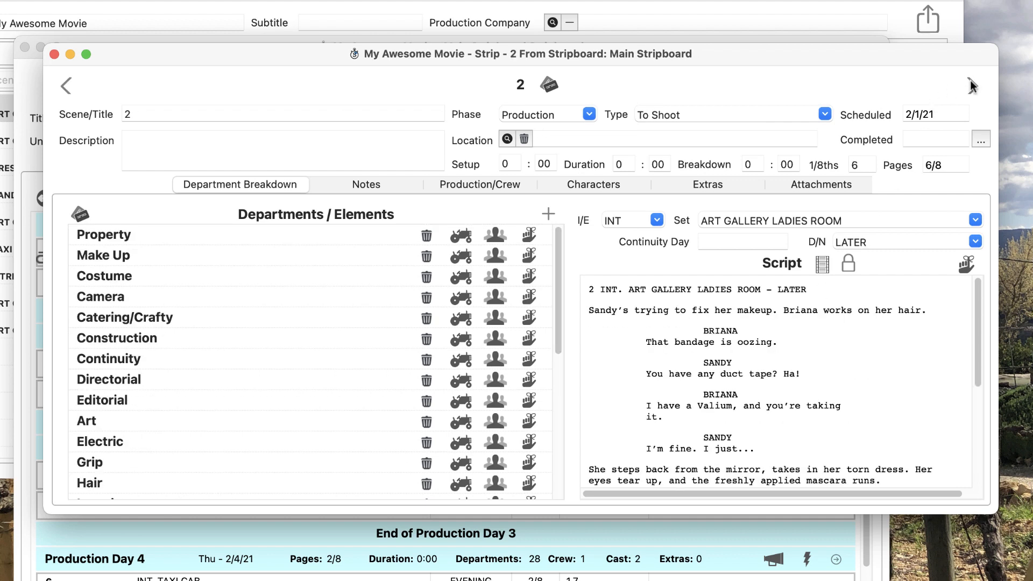
click(81, 215)
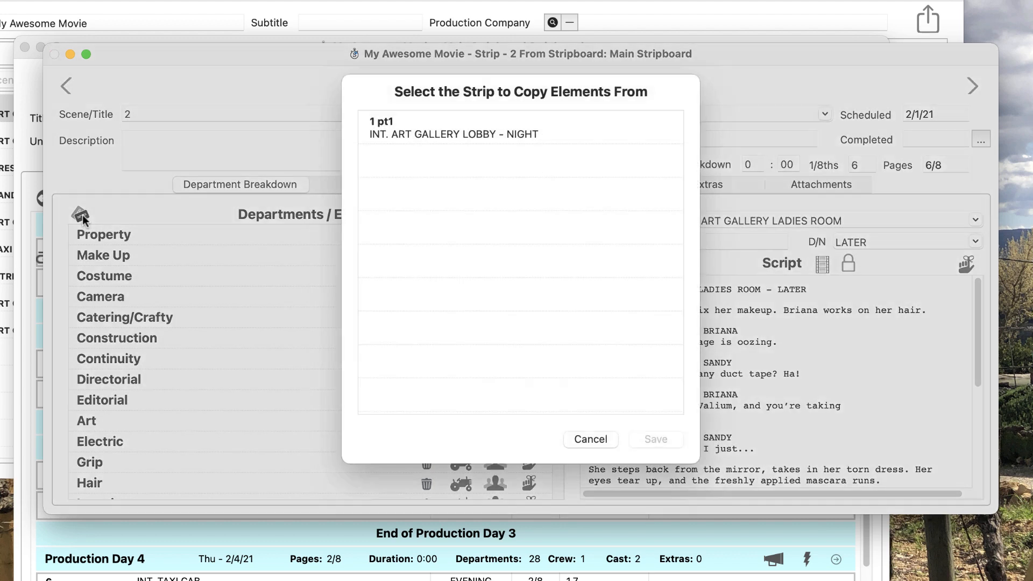
click(516, 143)
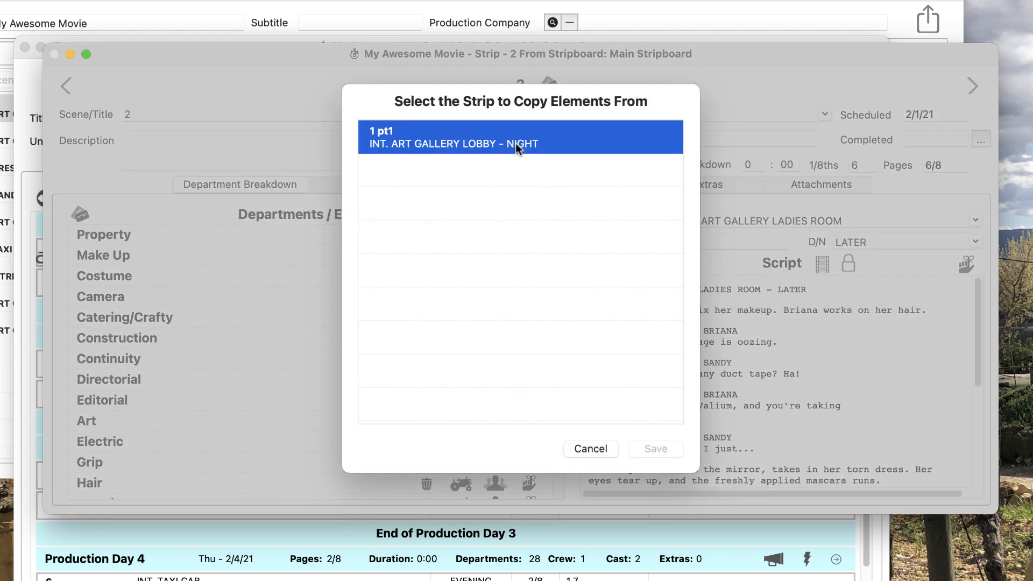
click(659, 449)
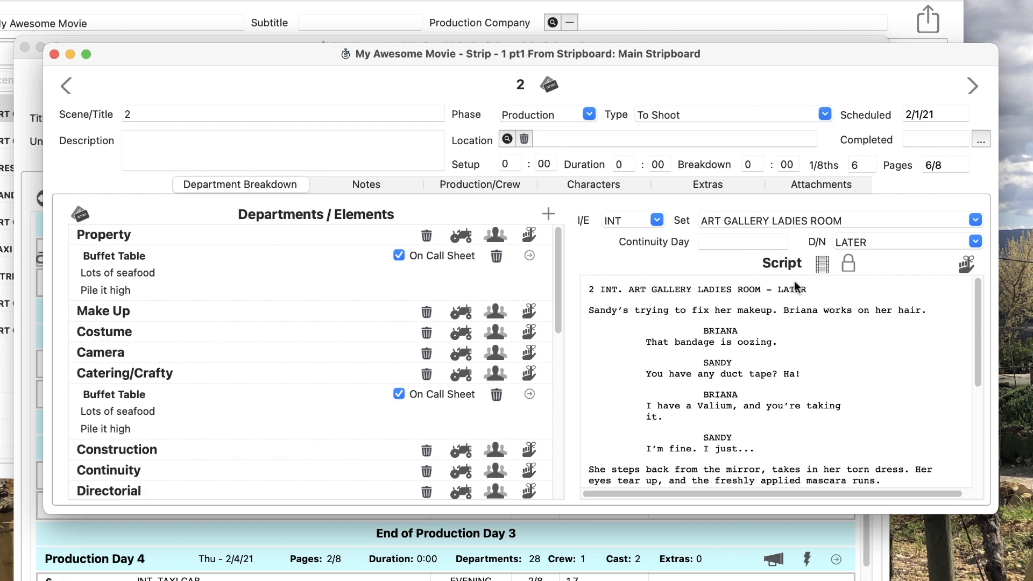
Add scene 1, INT. ART GALLERY LOBBY - NIGHT, to the script of strip 2.
click(820, 263)
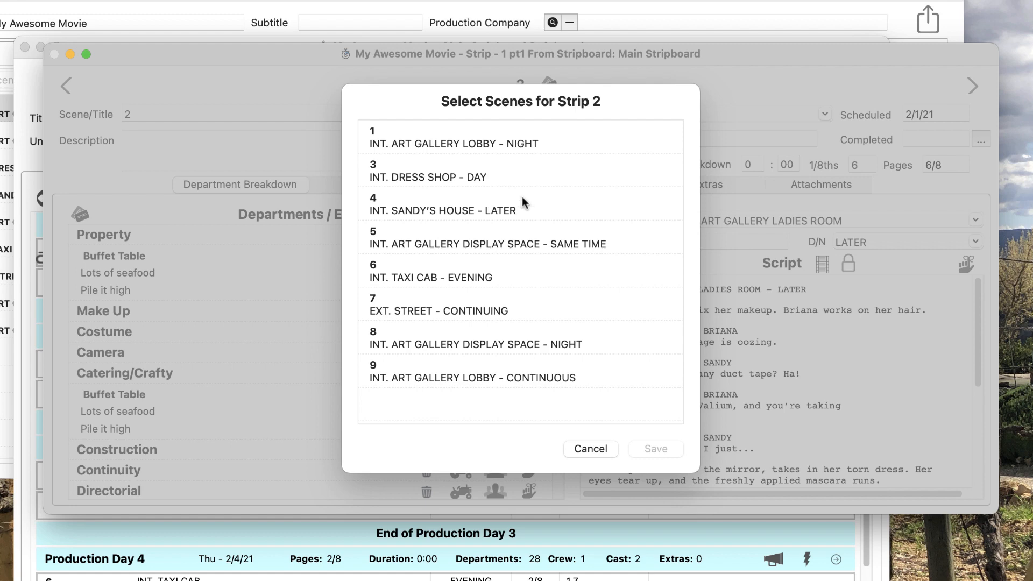
click(481, 144)
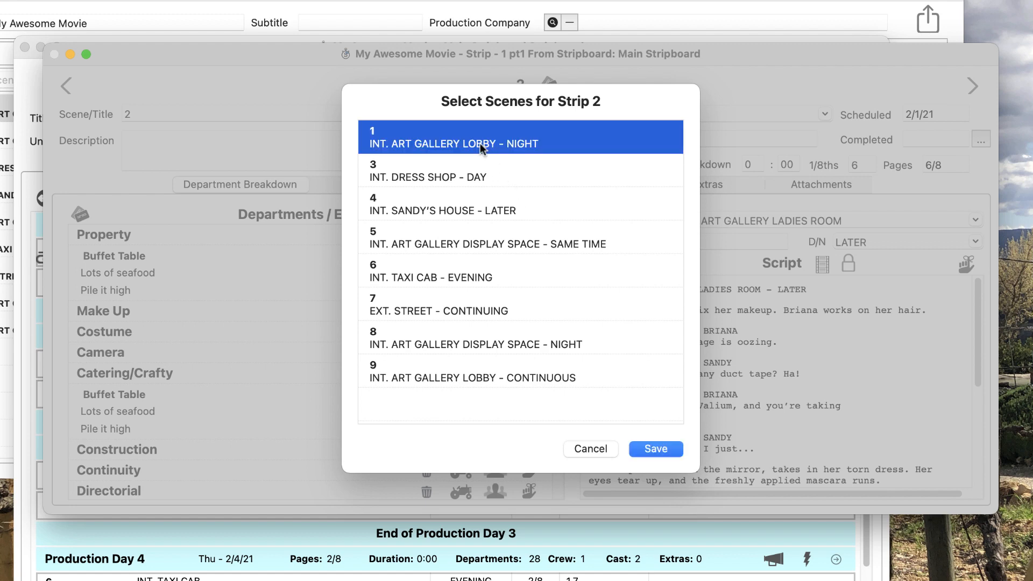
click(656, 449)
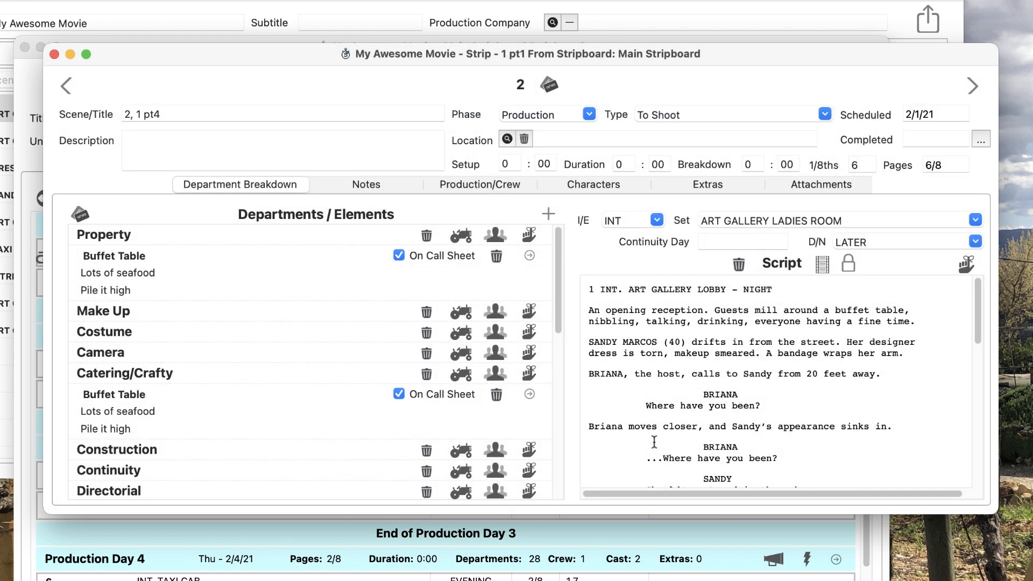
Review the combined script of strip 2 and check which scenes are offered for removal, without removing any.
scroll(838, 399, down, 5)
scroll(838, 399, down, 8)
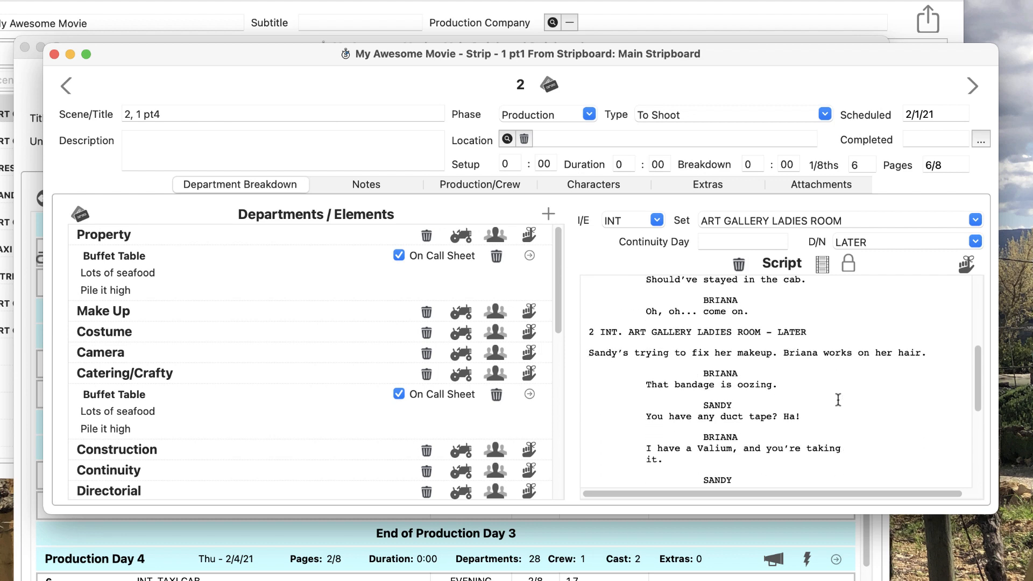
scroll(838, 400, up, 13)
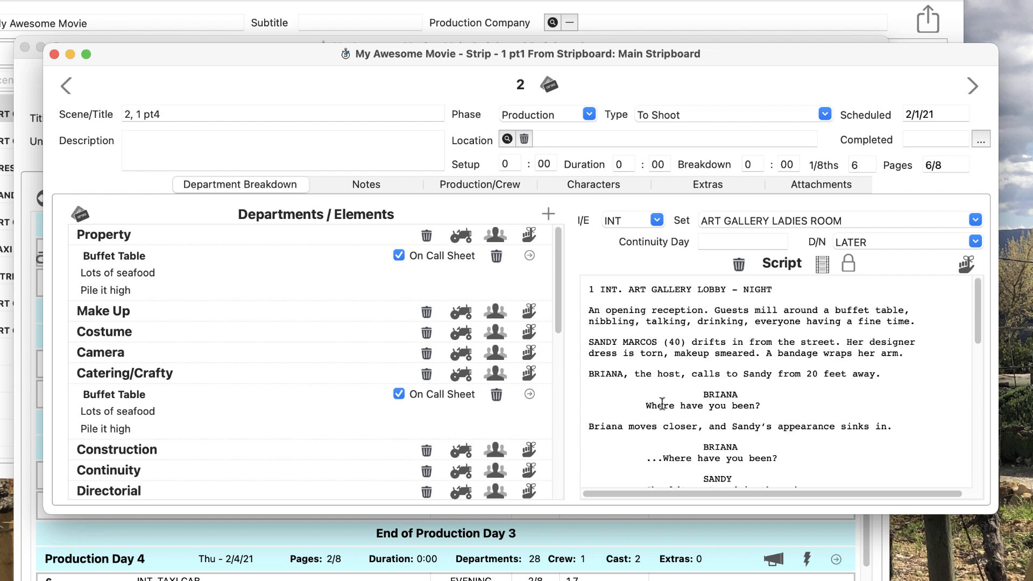
click(740, 266)
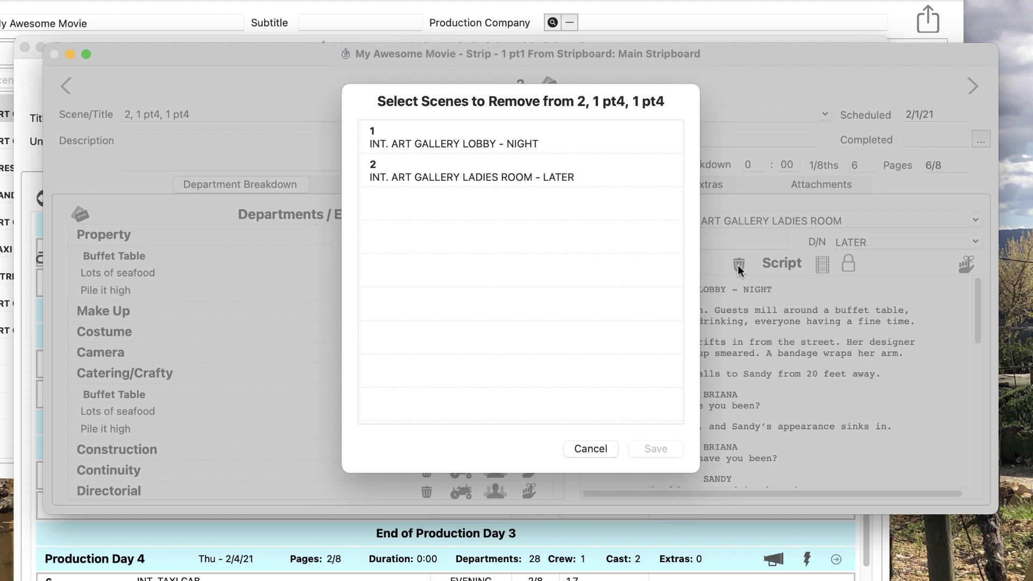
click(591, 449)
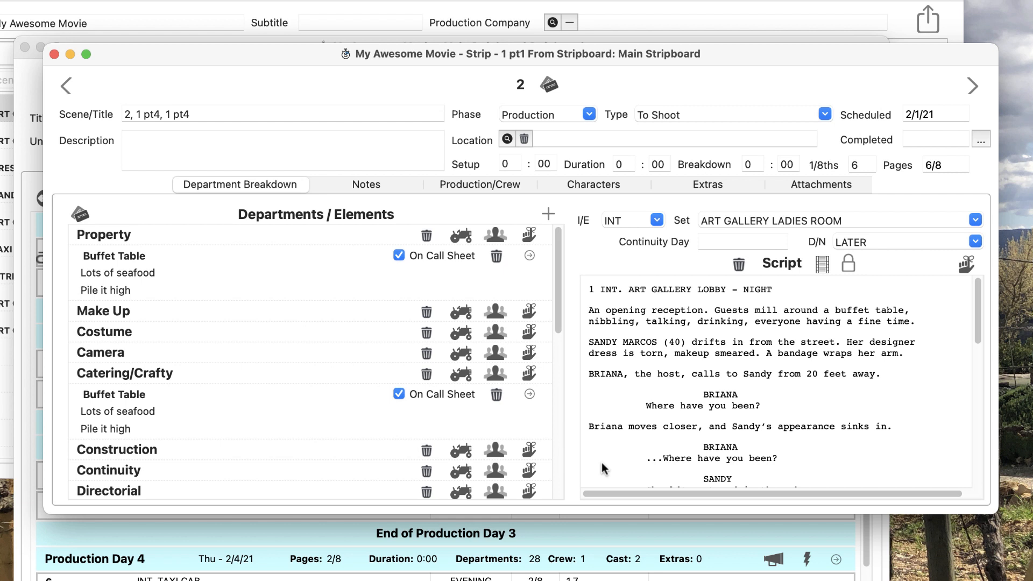
Unlock the script, highlight "buffet table" and "makeup" in scene 1, and lock the script again.
click(849, 264)
drag(835, 310, 906, 311)
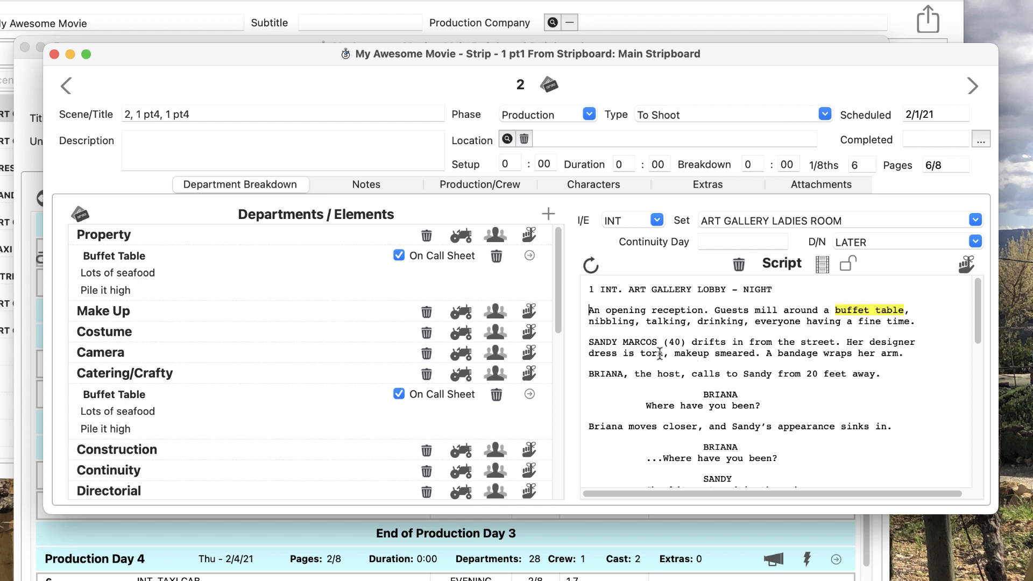
drag(674, 354, 709, 354)
click(845, 265)
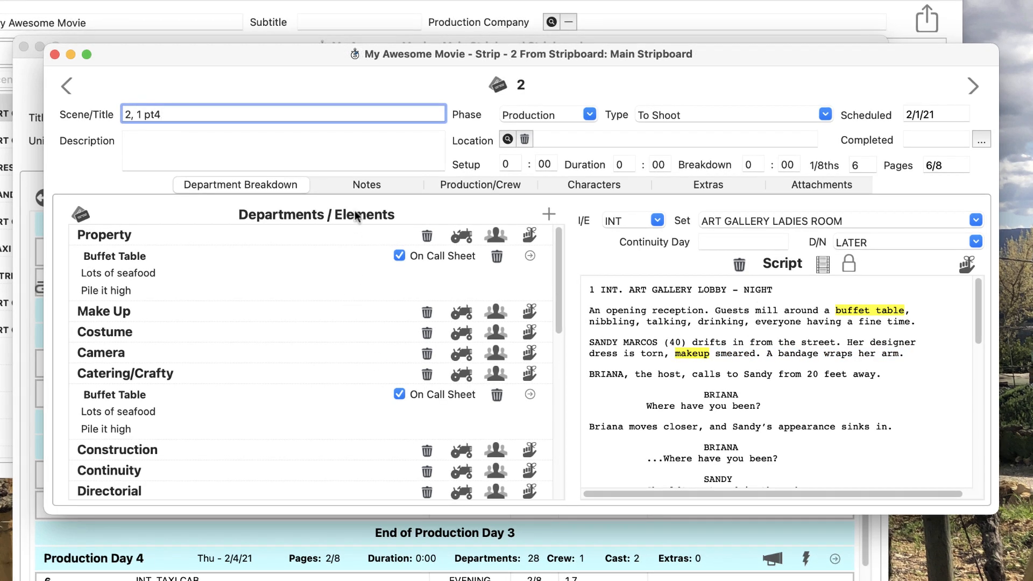
Add a note reading "Save some for the crew." to strip 2.
click(358, 184)
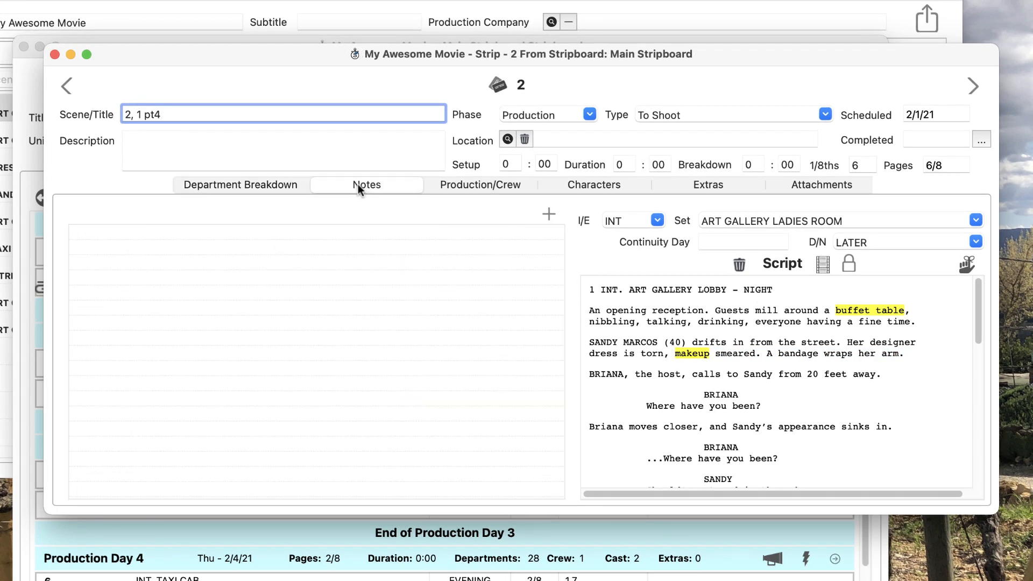
click(550, 214)
text(Save)
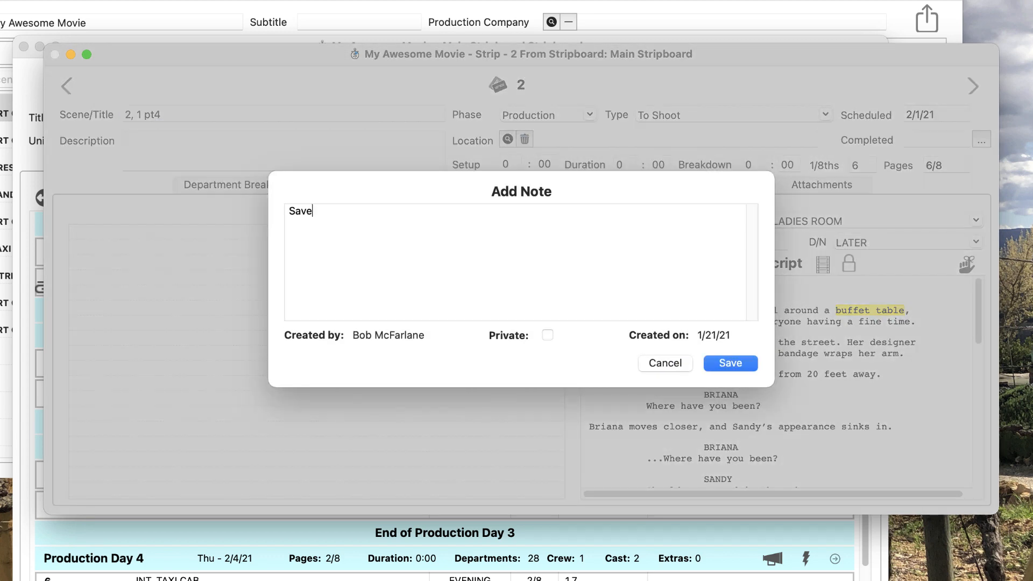
text( some for the crew.)
click(731, 363)
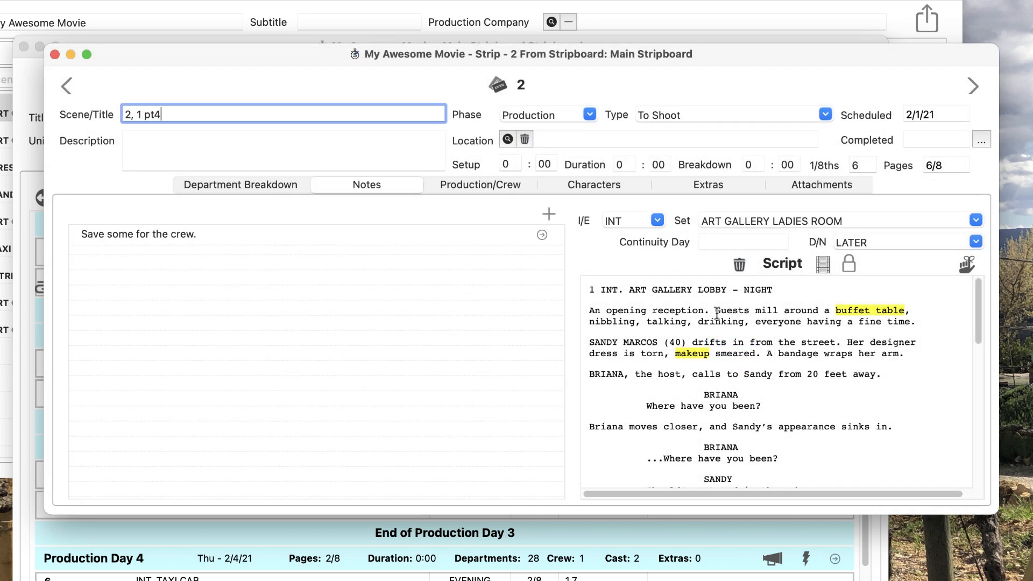
Add a second note to the strip reading "One more thing.".
click(548, 214)
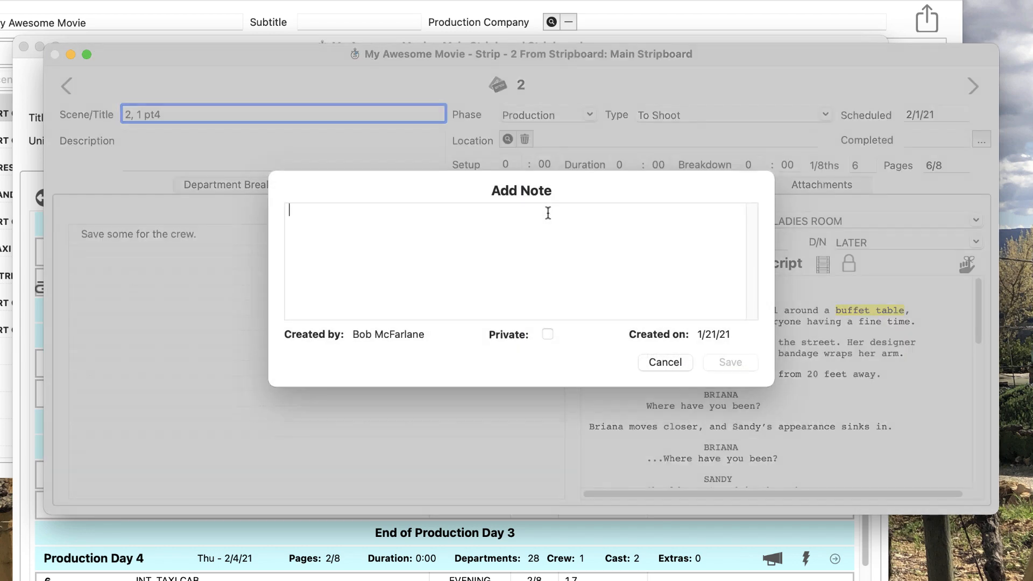
text(One more thing.)
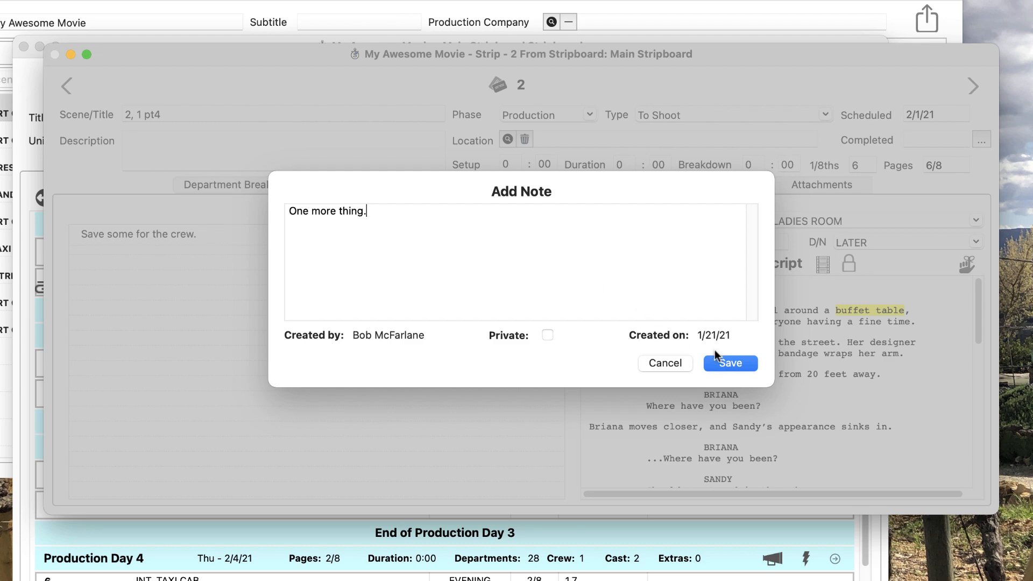
click(724, 362)
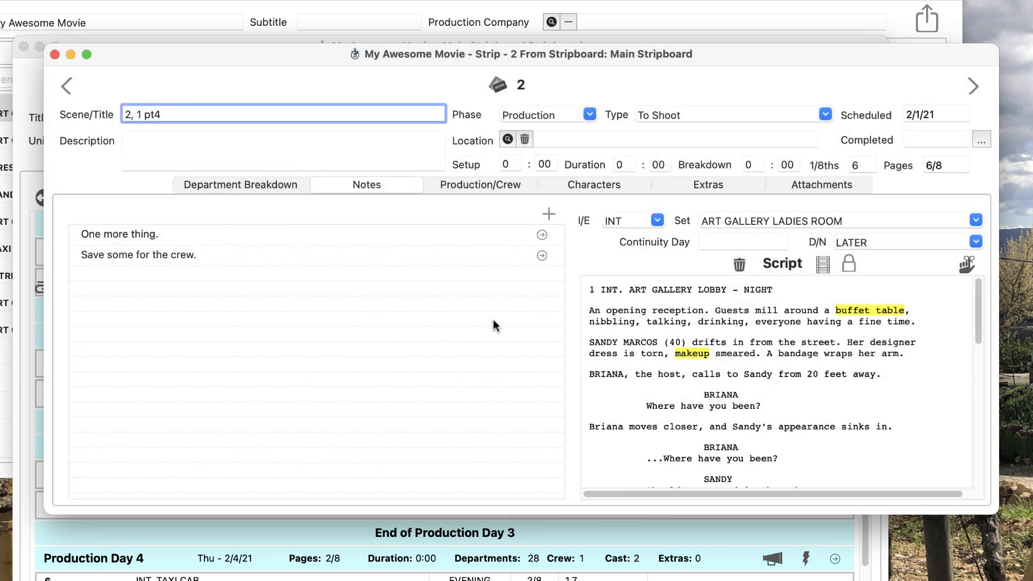
Reorder the notes so "One more thing." is listed second, and delete that note.
drag(217, 257, 241, 277)
click(201, 257)
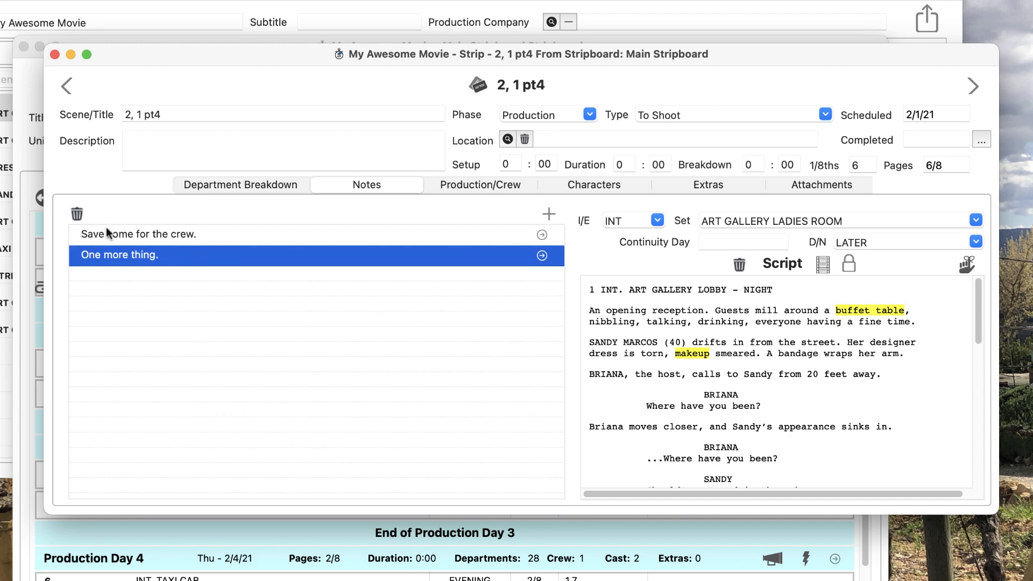
click(81, 215)
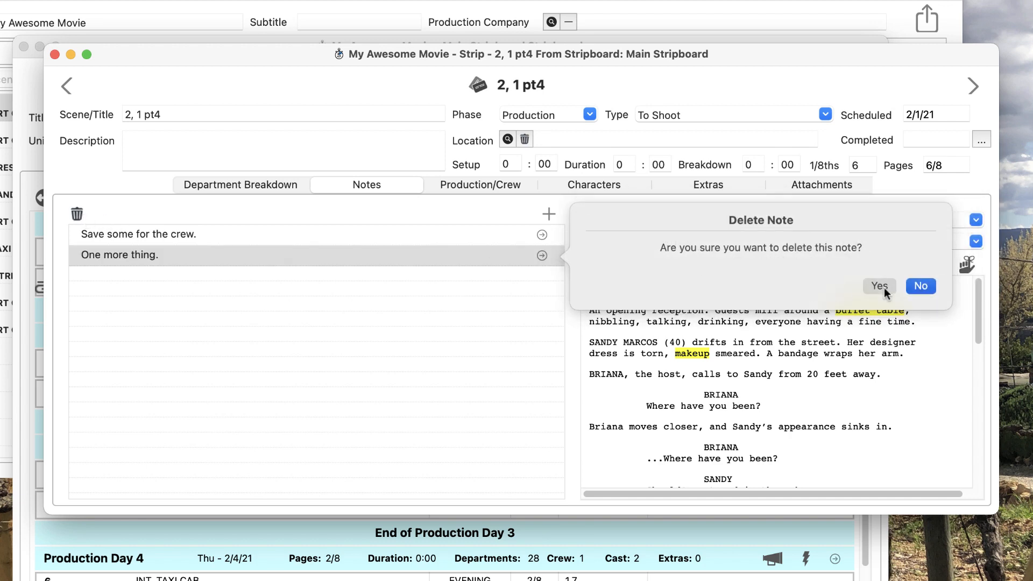
click(880, 286)
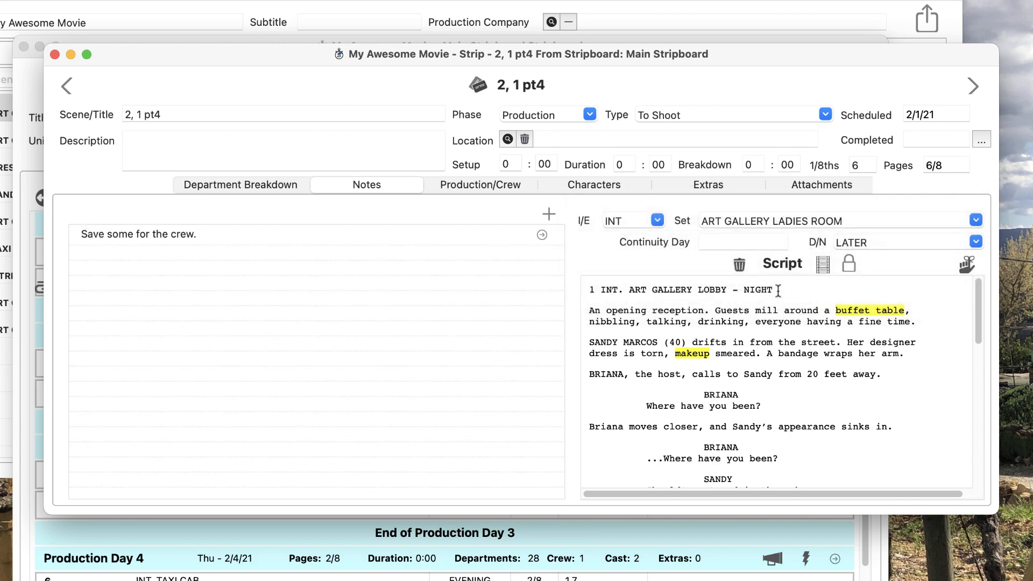
Remove the Add'l Script Supervisor from the Continuity crew of strip 2, 1 pt4.
click(478, 183)
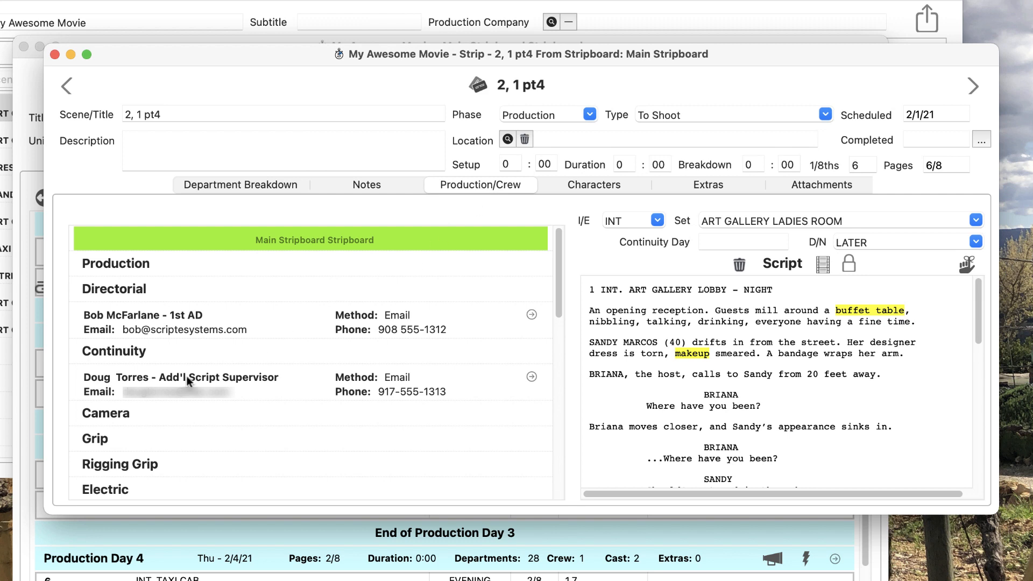
click(156, 394)
click(80, 214)
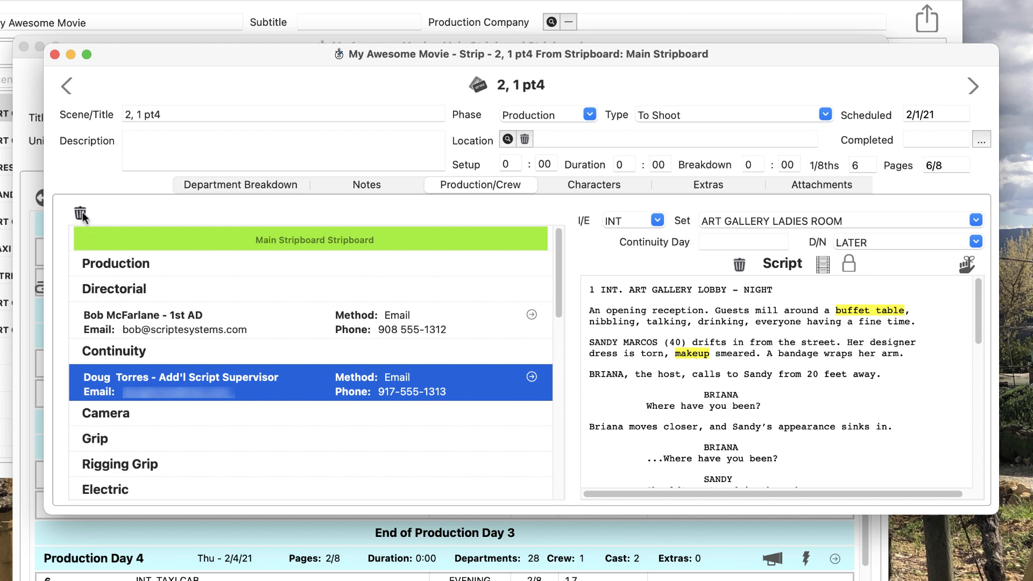
click(868, 413)
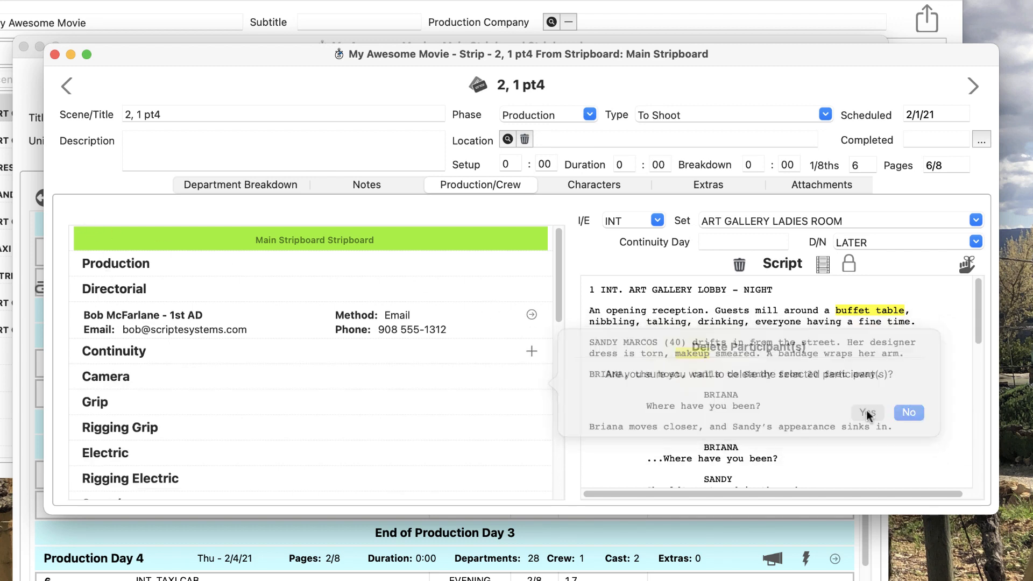
Assign the Add'l Script Supervisor to the Continuity department again.
click(531, 351)
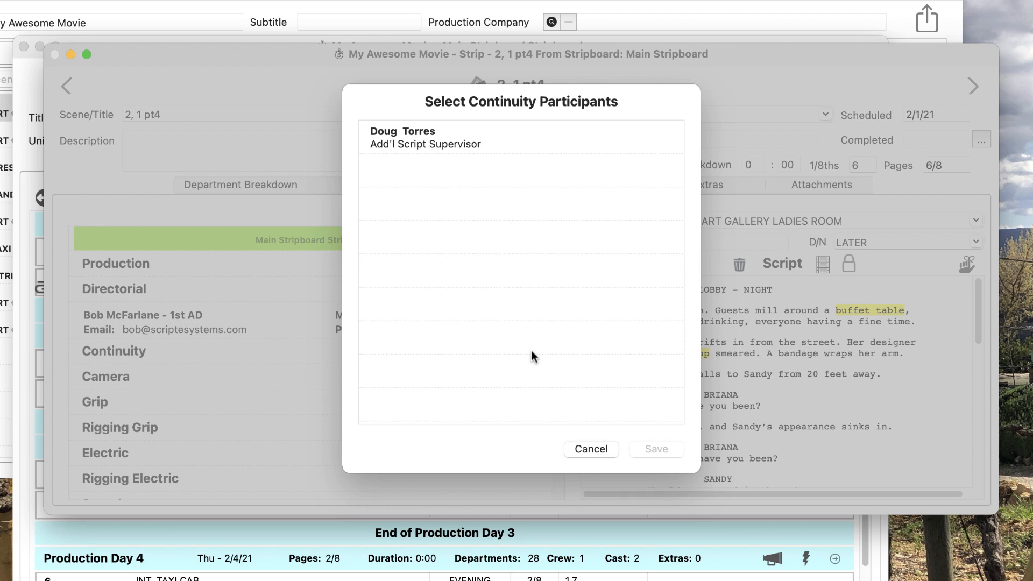
click(474, 141)
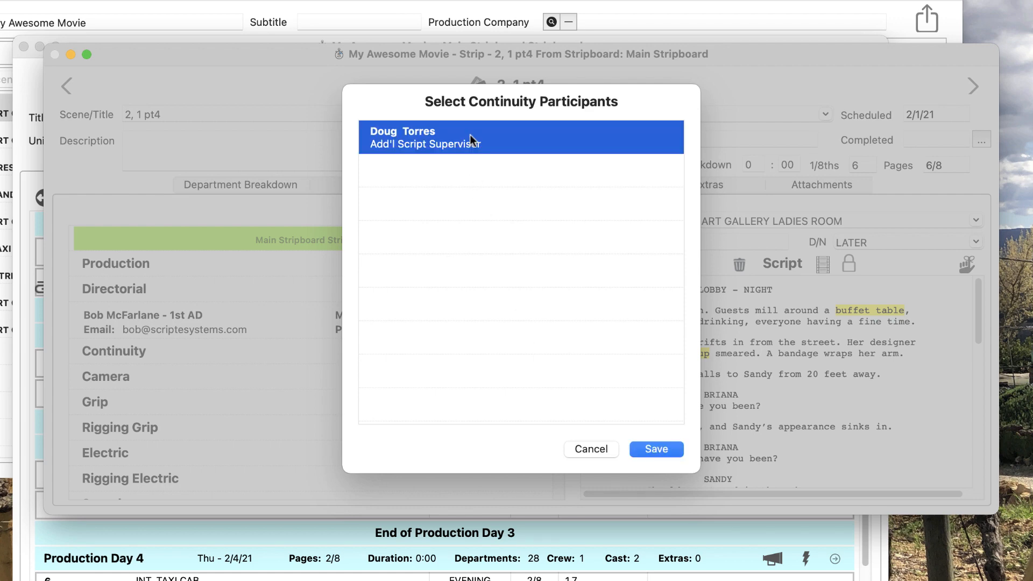
click(650, 450)
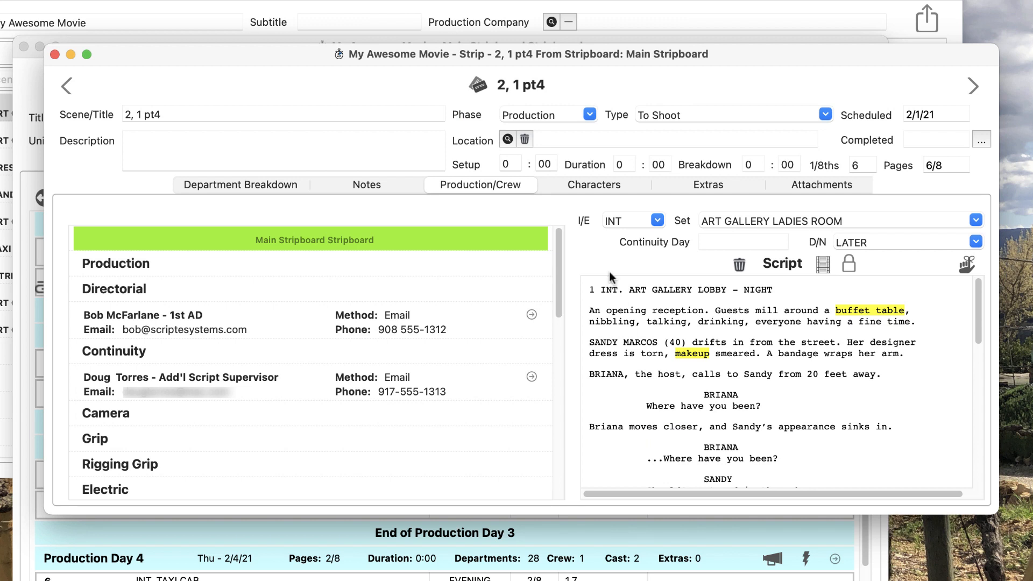
Add the character 100X - SANDY STUNT DBL to strip 2, 1 pt4 and accept adding it to the scene as well.
click(589, 189)
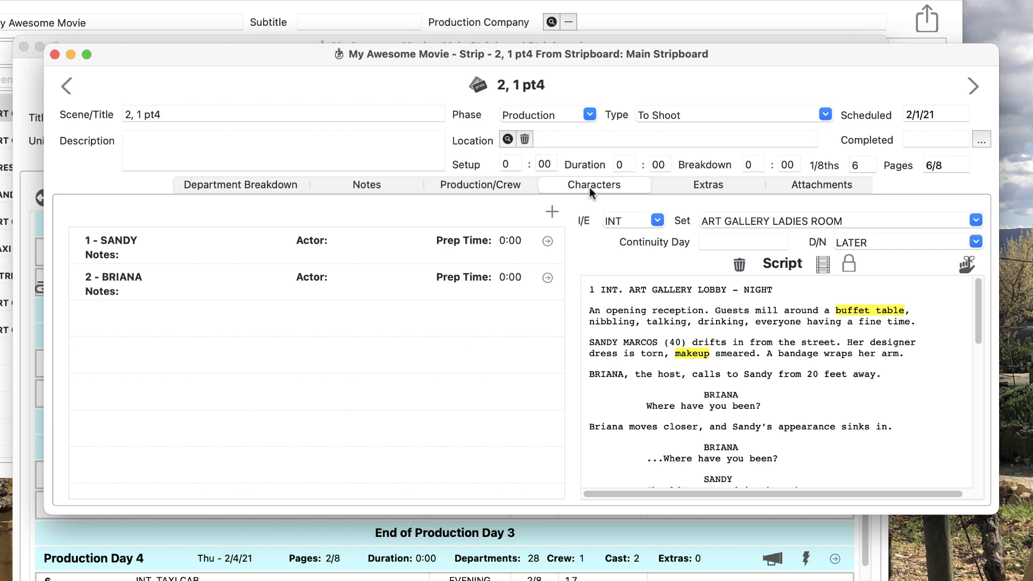
click(551, 211)
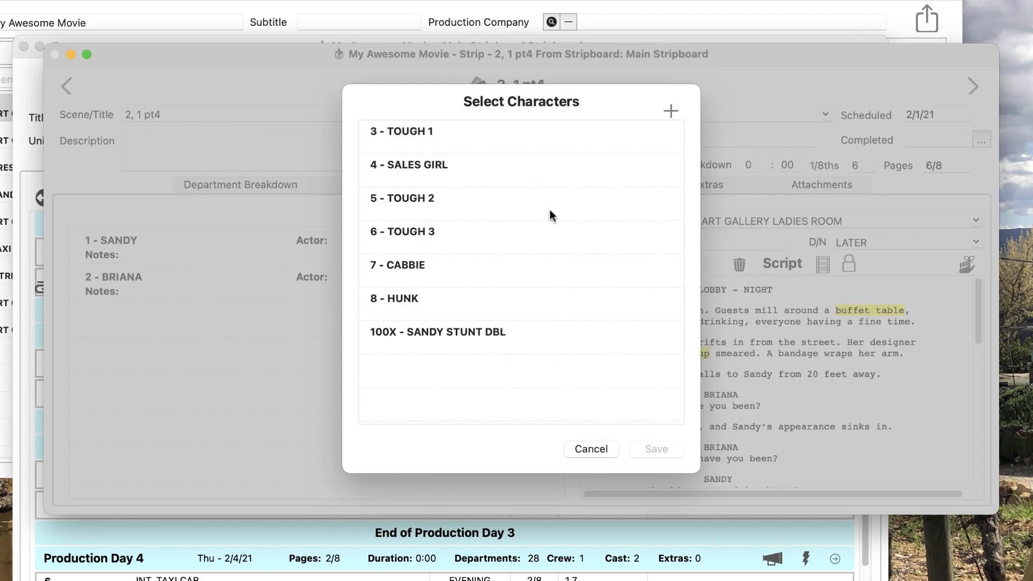
key(Escape)
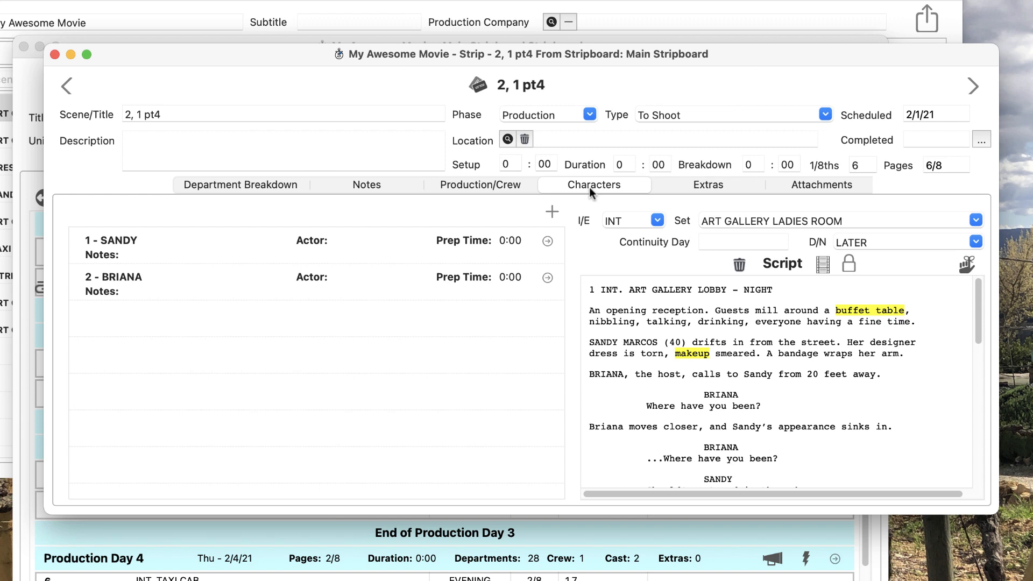
click(552, 212)
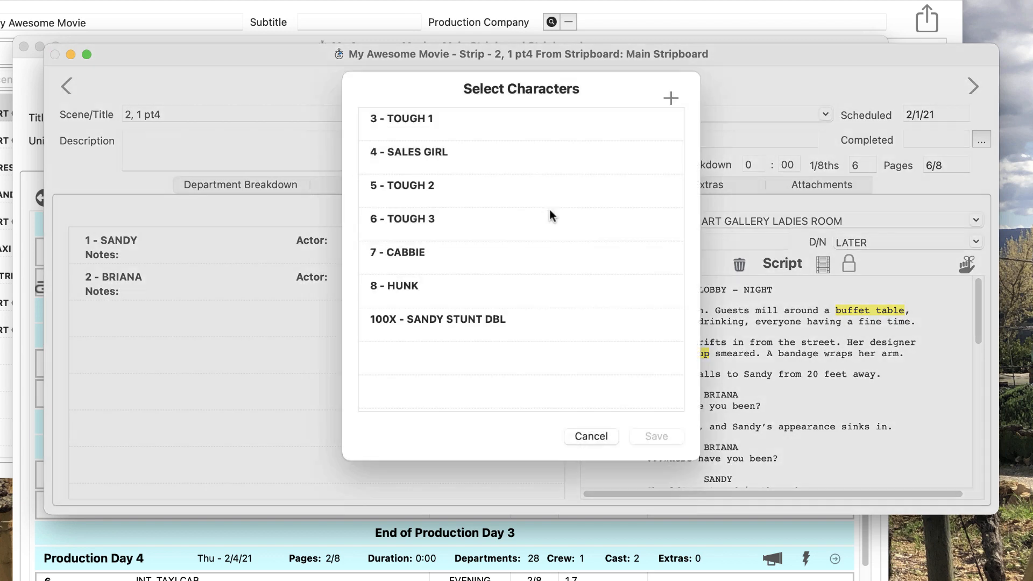
click(515, 338)
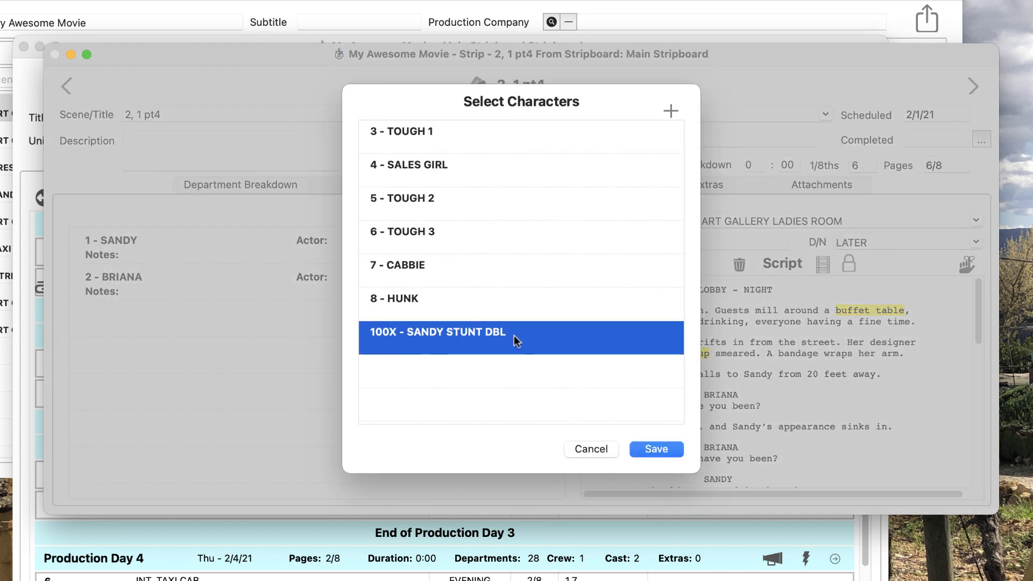
click(658, 450)
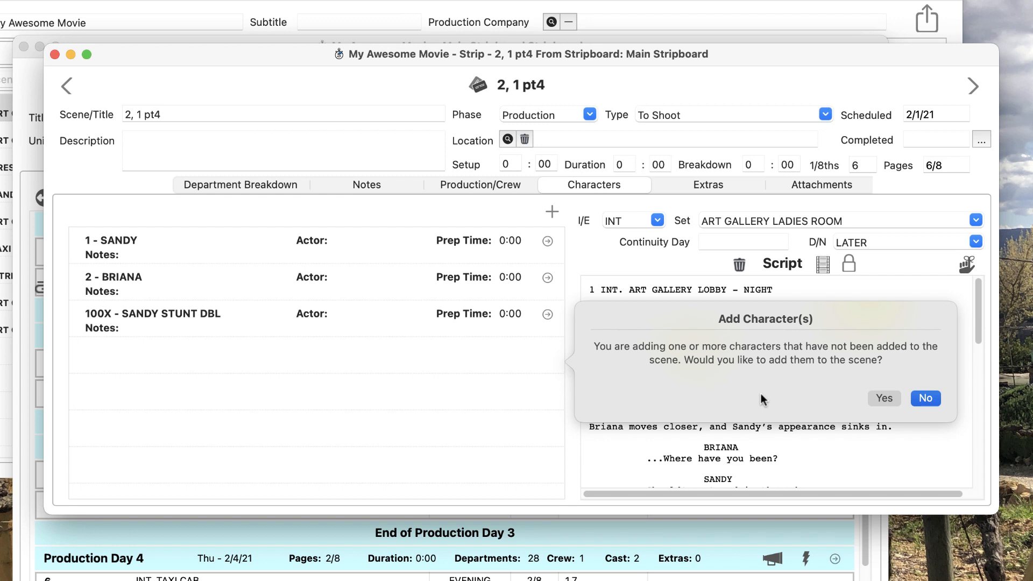
click(883, 398)
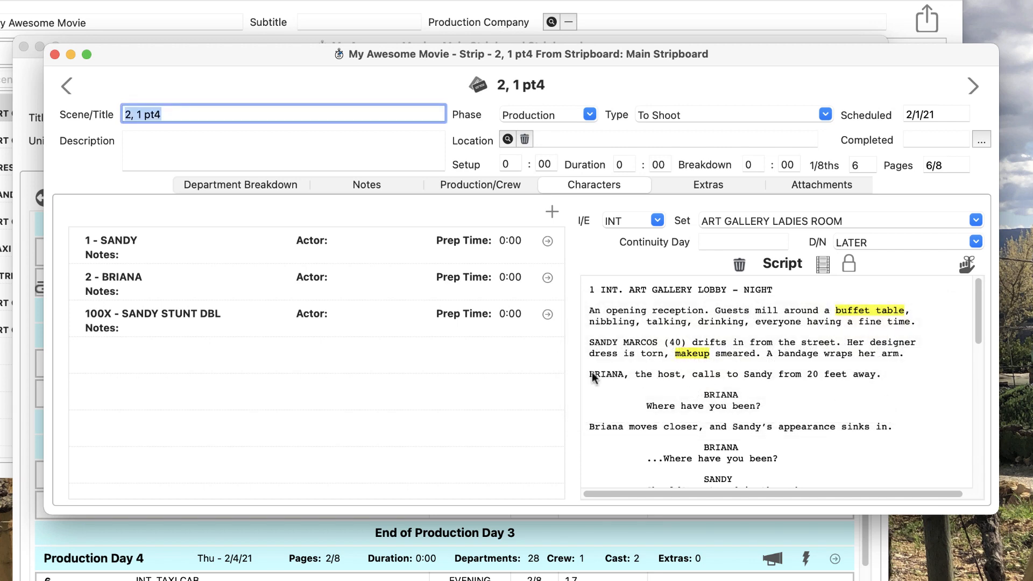
click(147, 317)
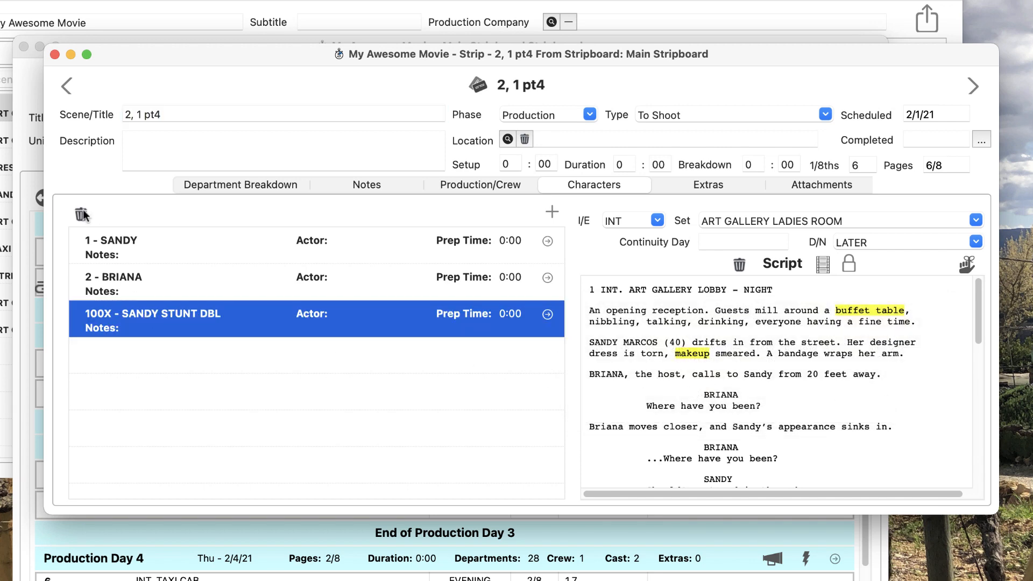
click(81, 214)
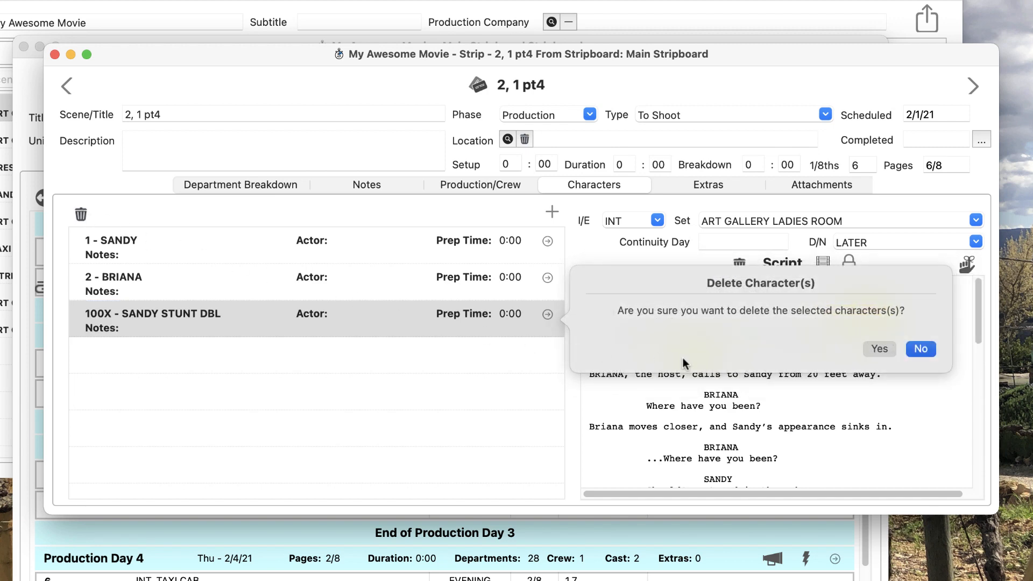
click(915, 349)
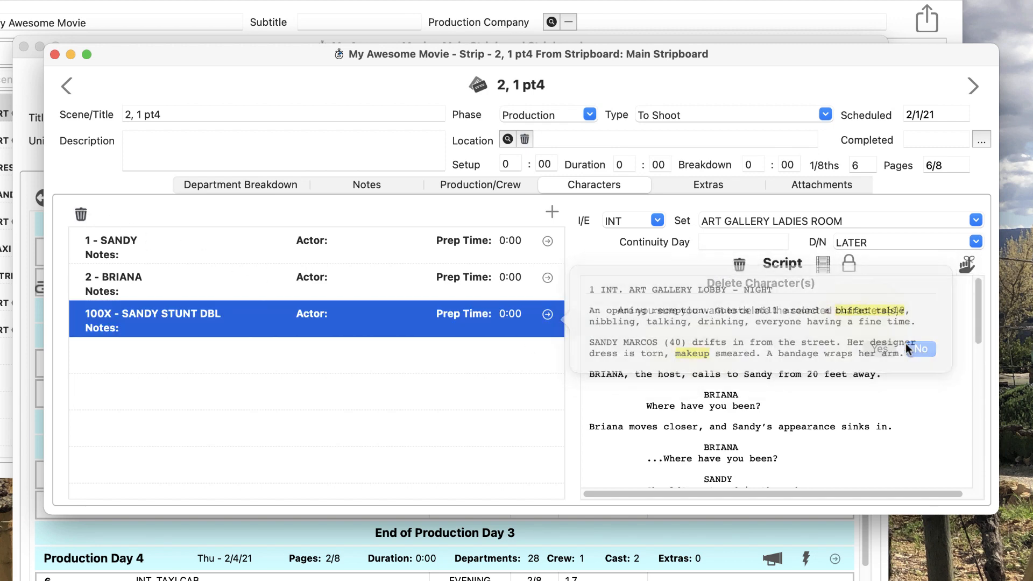
Start adding extras to strip 2, 1 pt4 and create PATRONS as a new extra type for them.
click(680, 190)
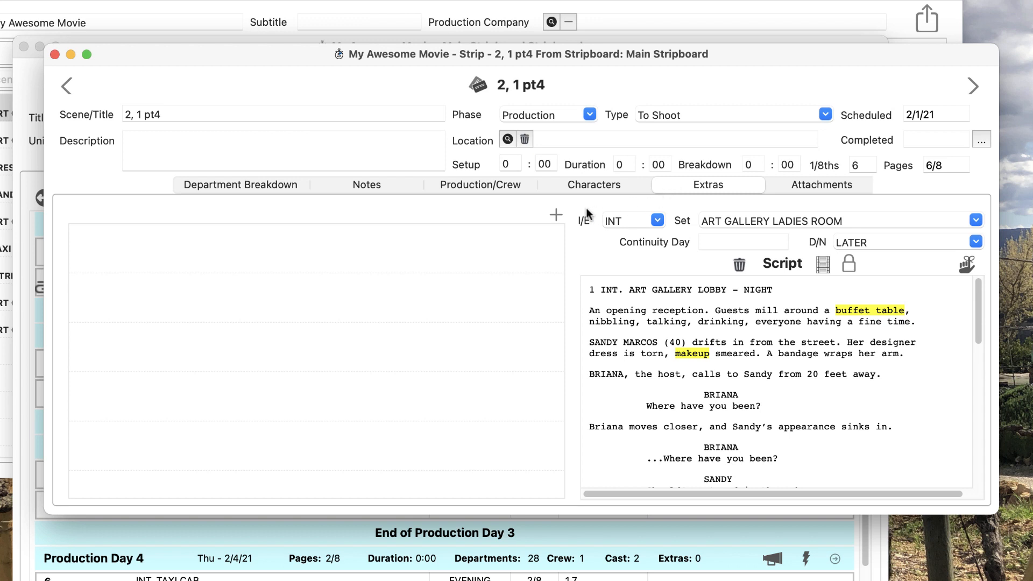
click(556, 215)
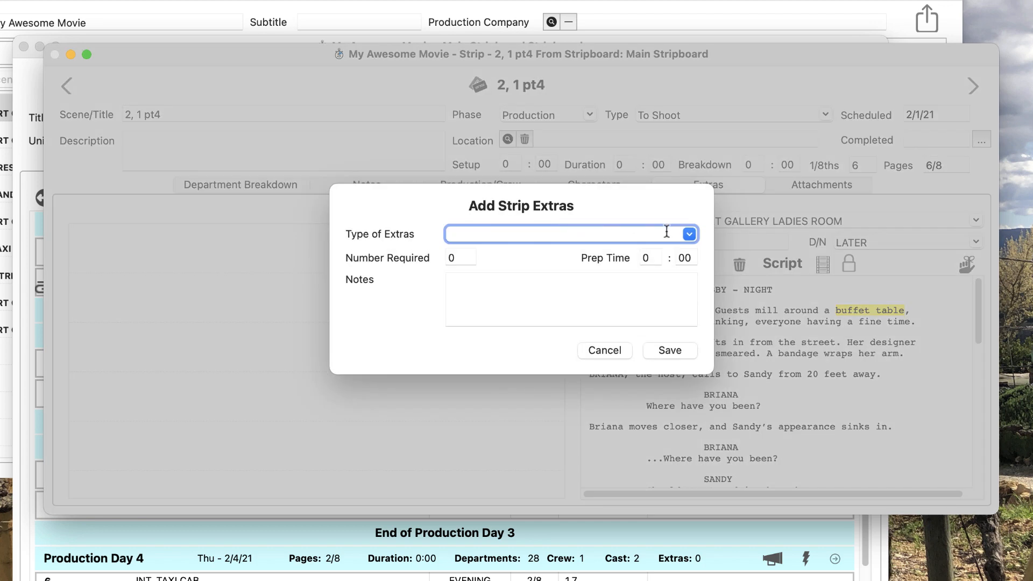
click(689, 235)
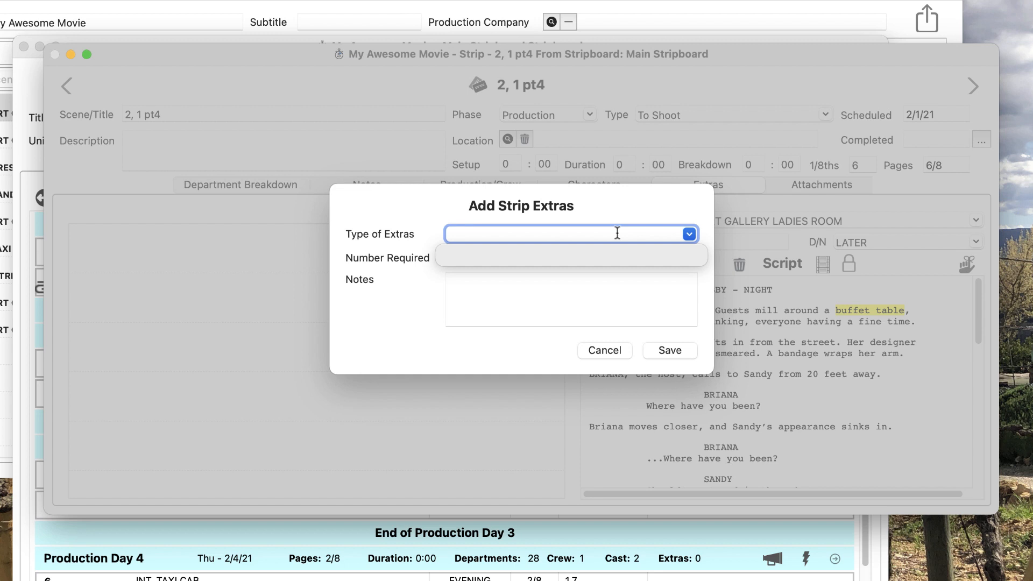
text(PATRONS)
key(Return)
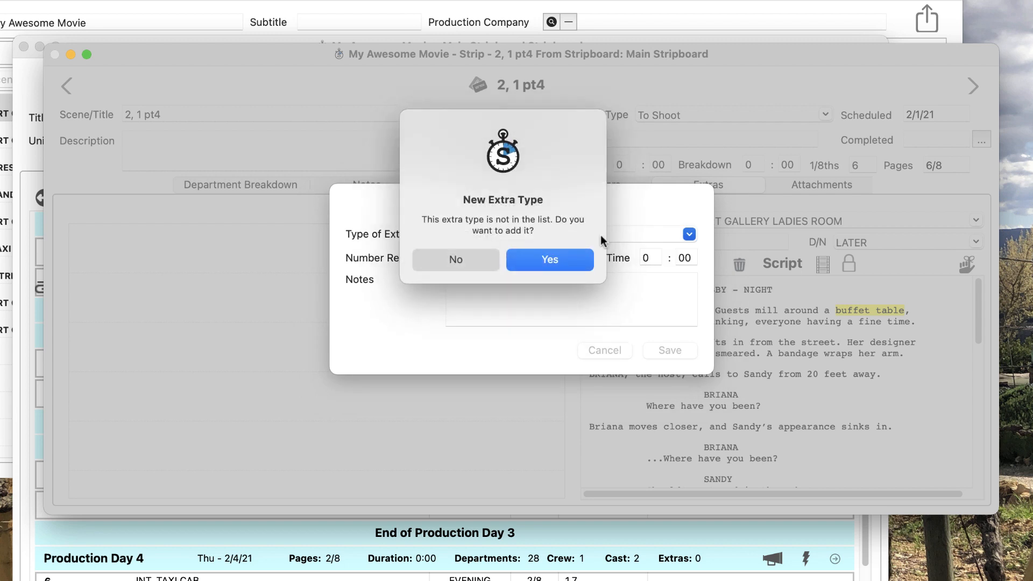
click(564, 263)
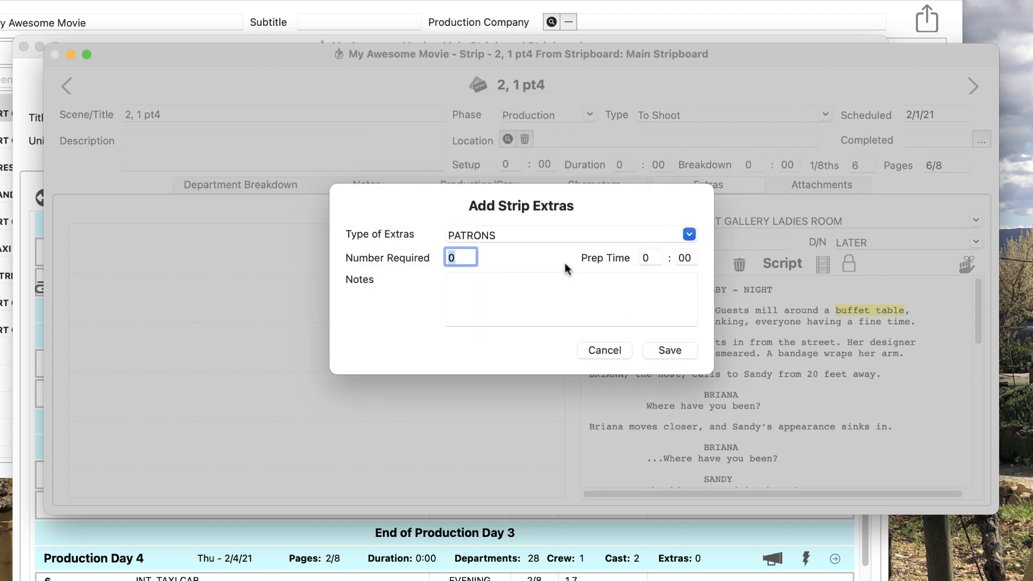
Set the number of PATRONS required to 10, save, and add the same extras to all the offered strips at the same location.
text(10)
key(Tab)
key(shift+Tab)
click(657, 351)
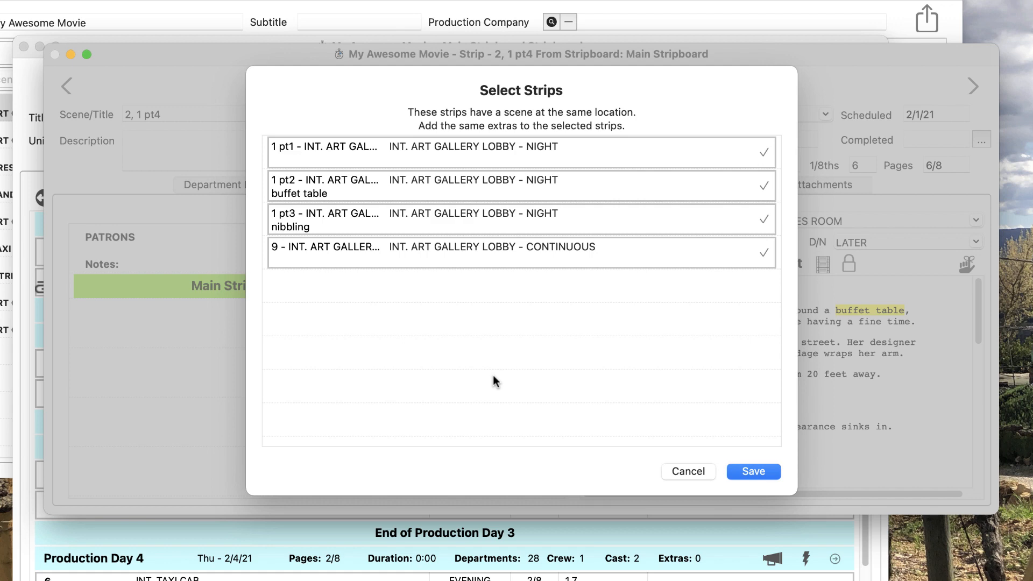
click(751, 473)
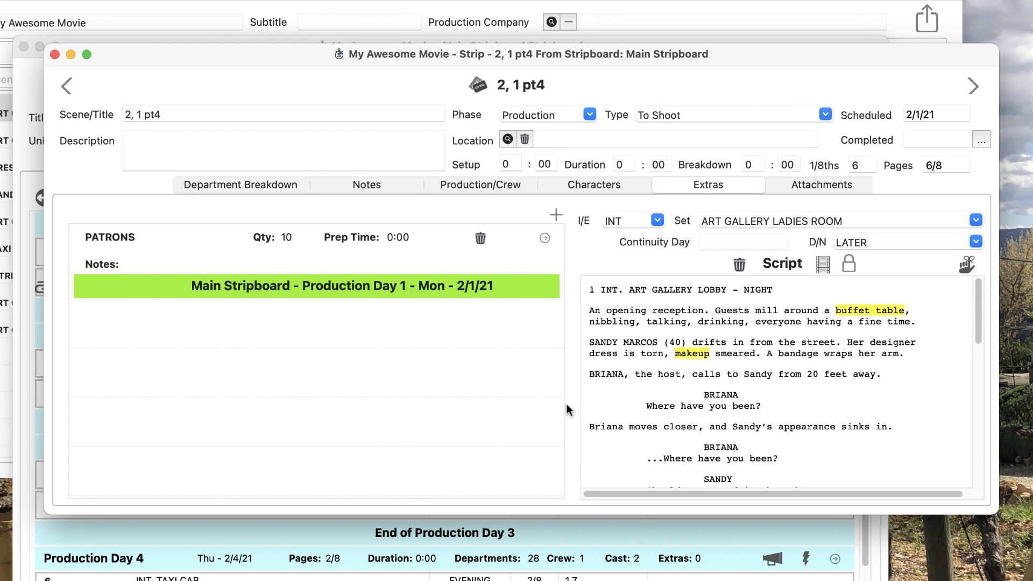
Attach the recent image file iu.jpeg to strip 2, 1 pt4 and close the file browser window.
click(800, 184)
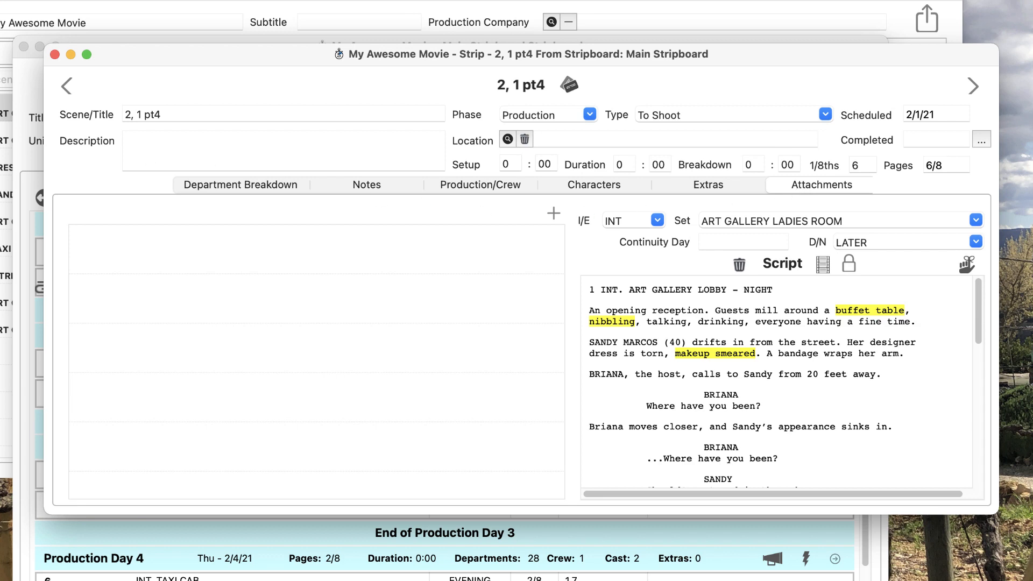
click(1, 249)
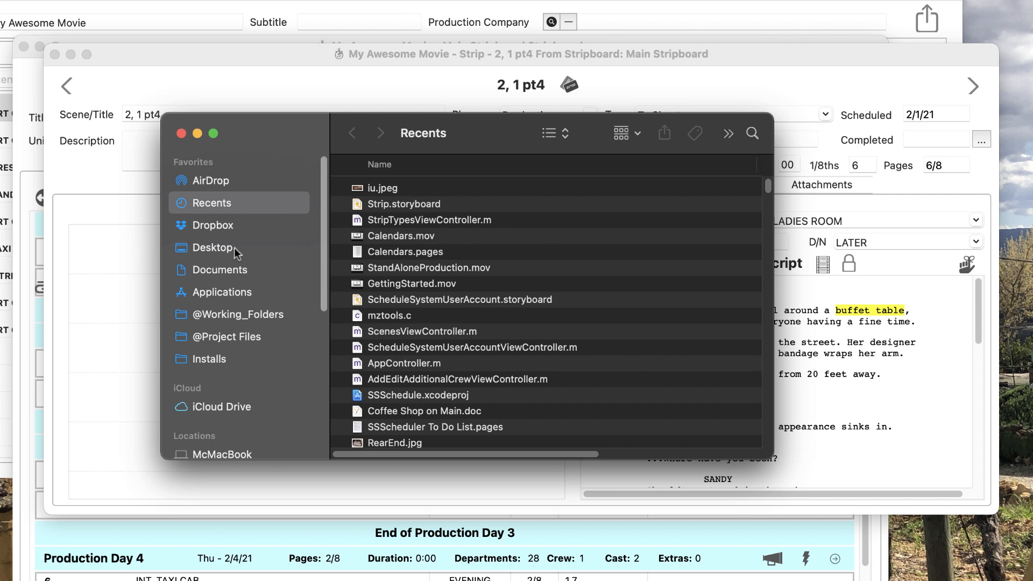
drag(353, 188, 84, 347)
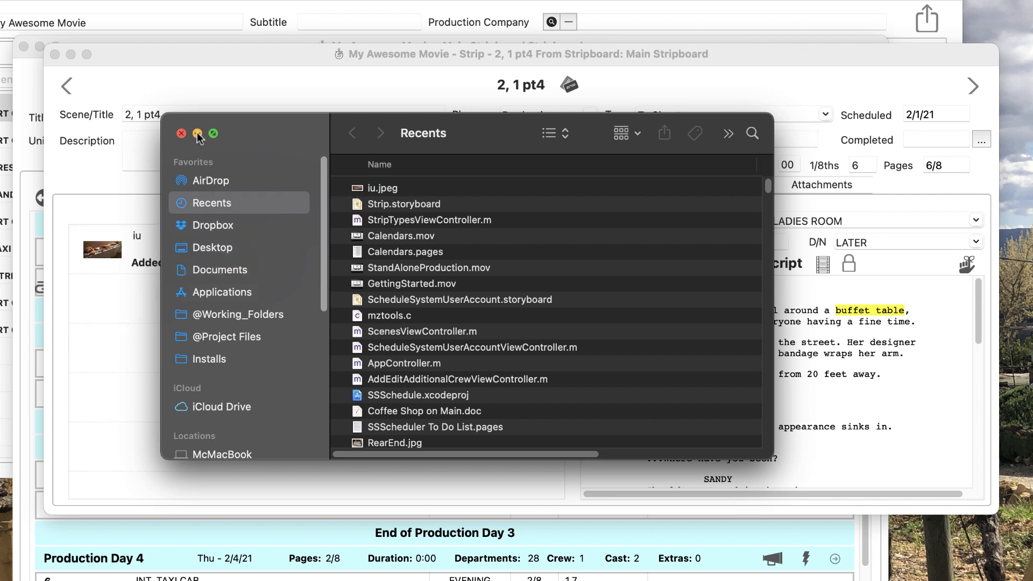
click(181, 134)
Set the iu attachment's description to "Buffet table", mark it as private, and save it.
double_click(289, 253)
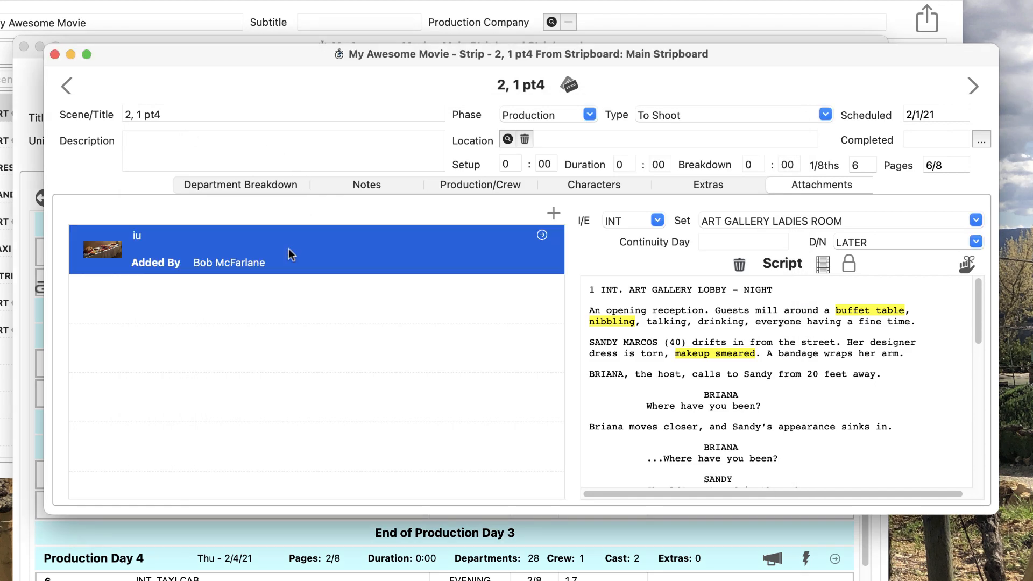
text(Buf)
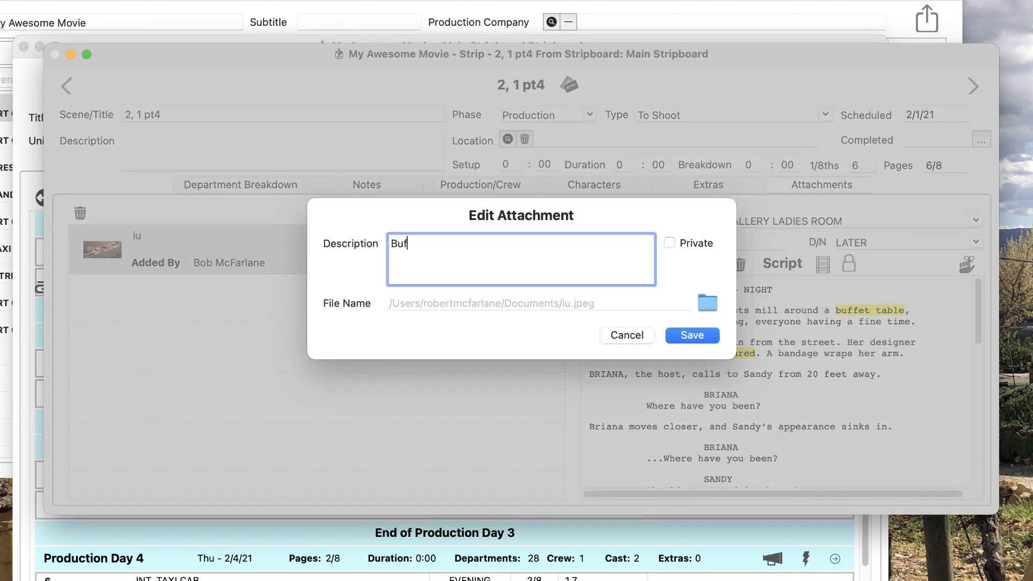
text(fet table)
click(670, 244)
click(681, 333)
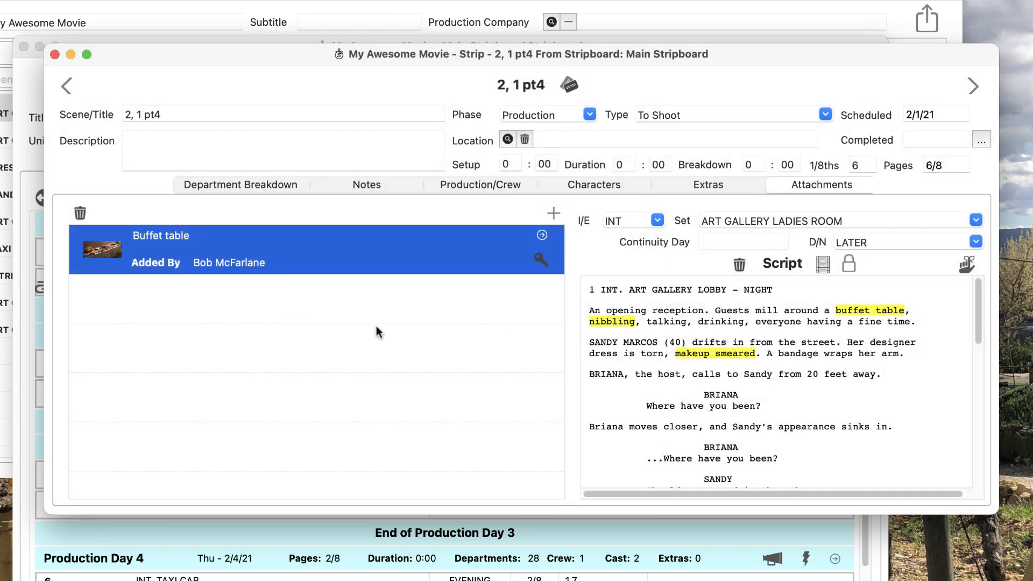
View the image of the Buffet table attachment and close it without saving any edits.
double_click(109, 248)
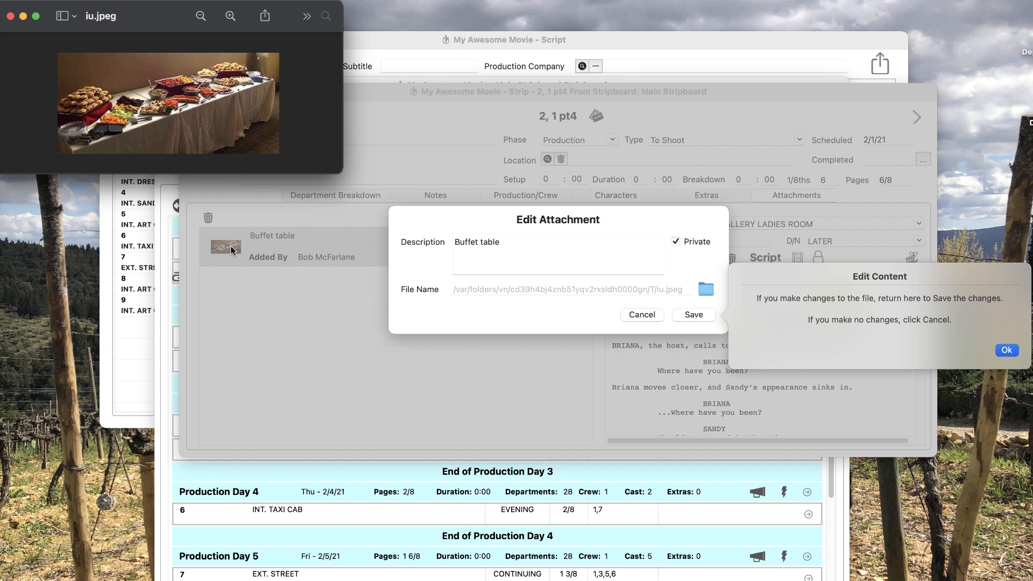
click(1006, 350)
click(642, 315)
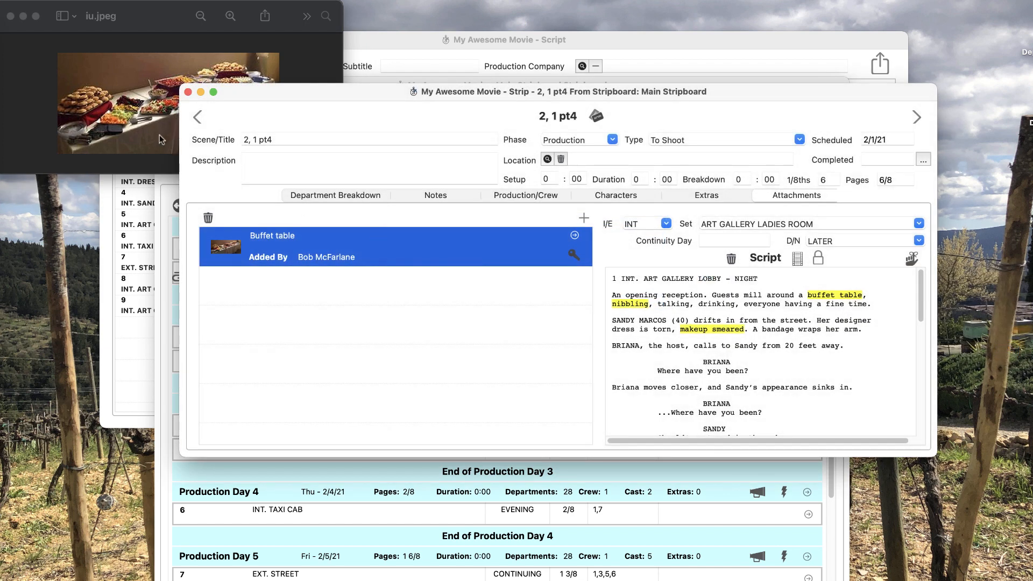
click(10, 16)
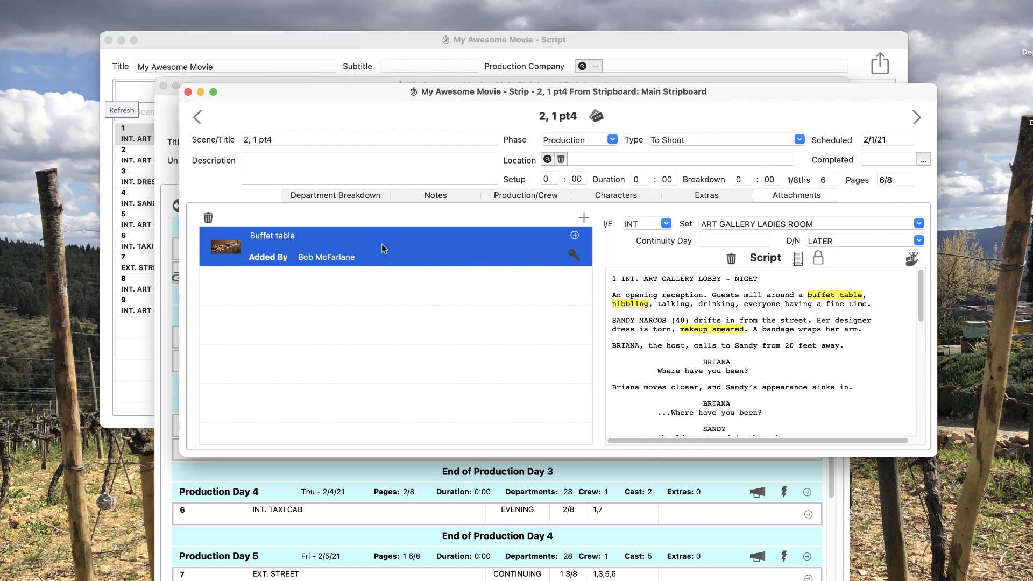
Delete the Buffet table attachment from strip 2, 1 pt4.
click(207, 218)
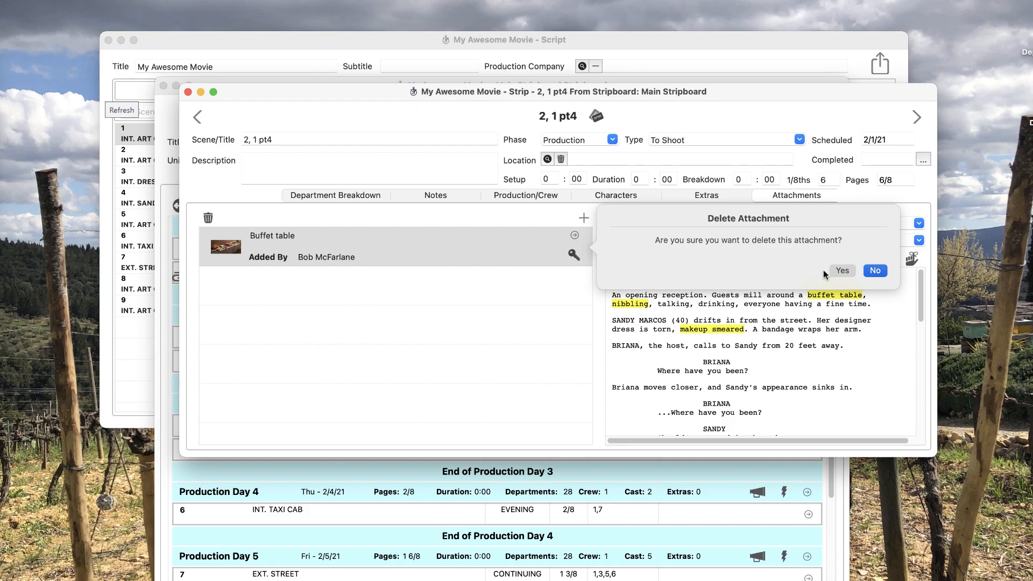
click(843, 270)
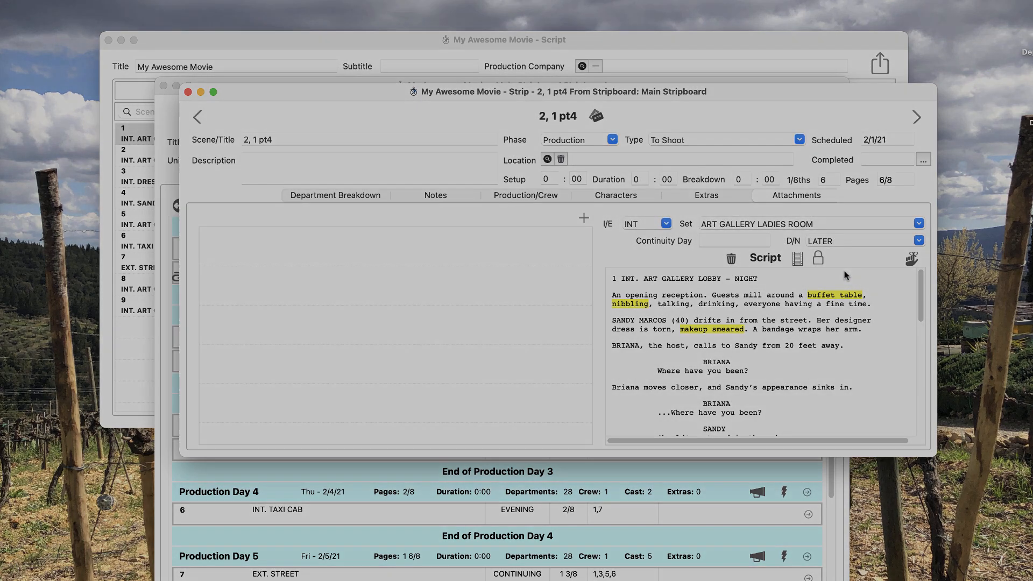